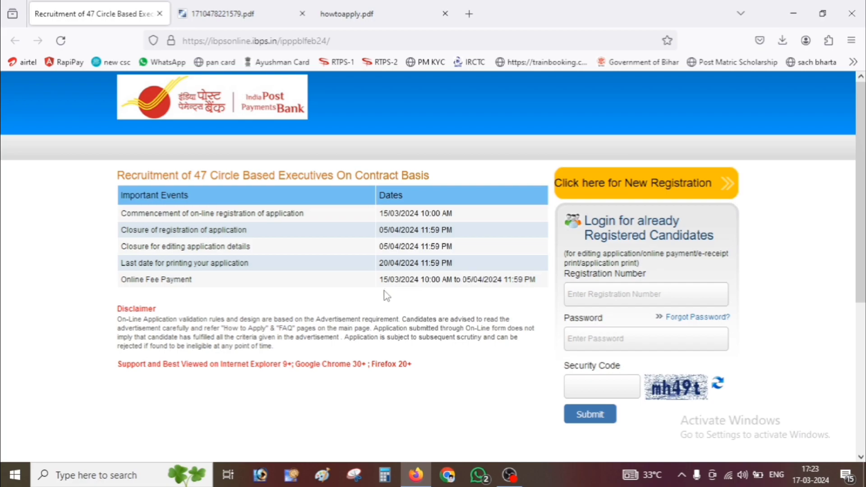
- Switch to the tab with the recruitment advertisement PDF
{"action": "left_click", "coordinate": [250, 7]}
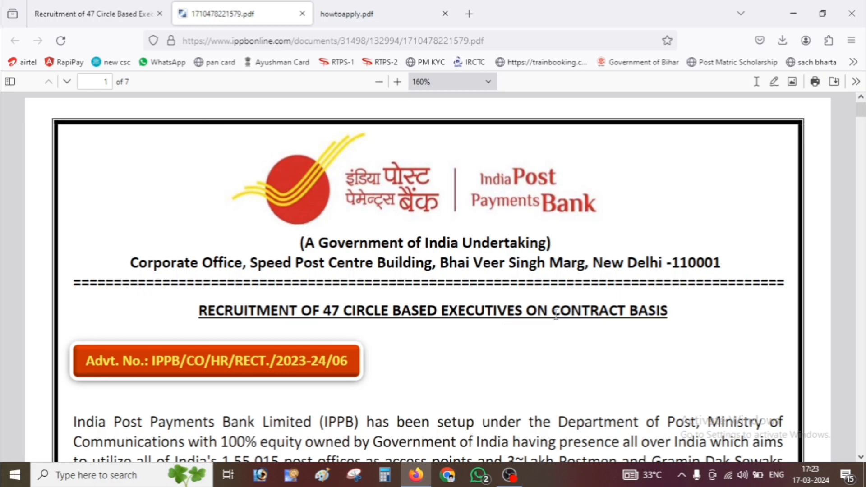
- In the PDF, highlight the 47-post heading and the registration dates 15.03 to 05.04.2024, 11.59
{"action": "left_click_drag", "start_coordinate": [559, 315], "coordinate": [679, 321]}
{"action": "left_click", "coordinate": [606, 312]}
{"action": "left_click_drag", "start_coordinate": [324, 313], "coordinate": [340, 312]}
{"action": "left_click", "coordinate": [332, 316]}
{"action": "scroll", "coordinate": [392, 329], "scroll_direction": "down", "scroll_amount": 3}
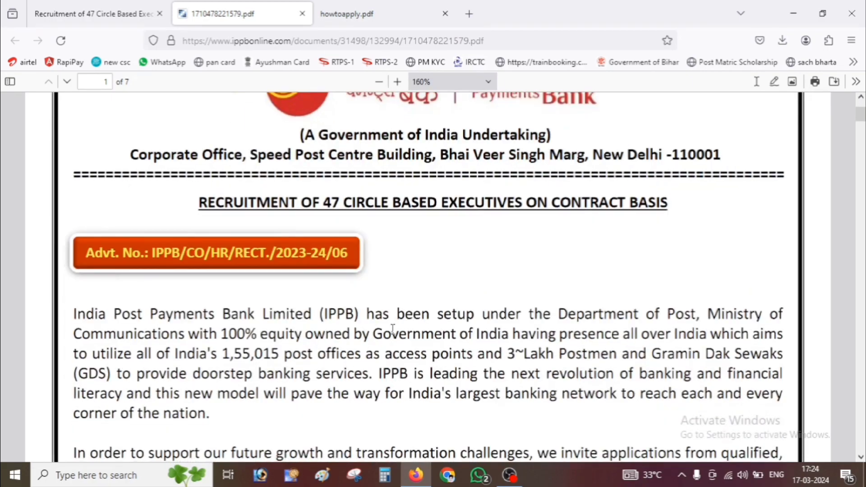
{"action": "scroll", "coordinate": [392, 328], "scroll_direction": "down", "scroll_amount": 12}
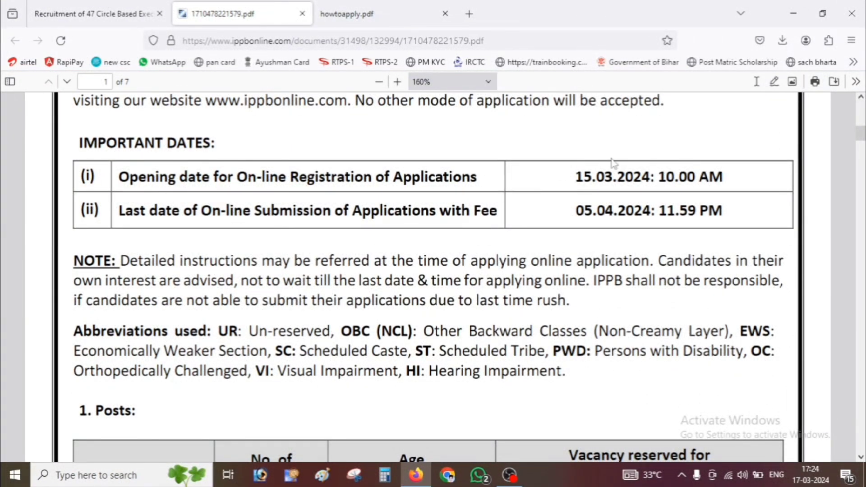
{"action": "left_click_drag", "start_coordinate": [575, 177], "coordinate": [614, 180]}
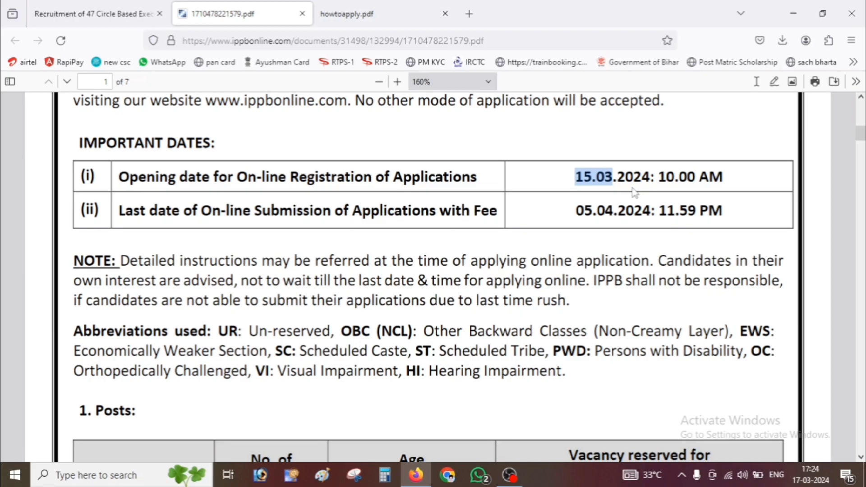
{"action": "left_click", "coordinate": [635, 192]}
{"action": "left_click_drag", "start_coordinate": [574, 216], "coordinate": [697, 215]}
{"action": "left_click", "coordinate": [614, 219]}
{"action": "left_click", "coordinate": [691, 215]}
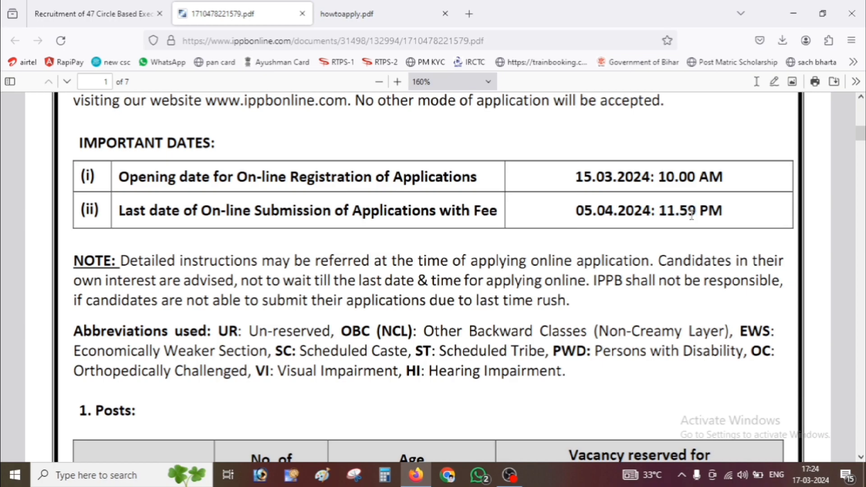
- Highlight the Executive row of the posts table and move down to the circle-wise vacancy break-up
{"action": "scroll", "coordinate": [622, 267], "scroll_direction": "down", "scroll_amount": 5}
{"action": "left_click_drag", "start_coordinate": [262, 199], "coordinate": [283, 193]}
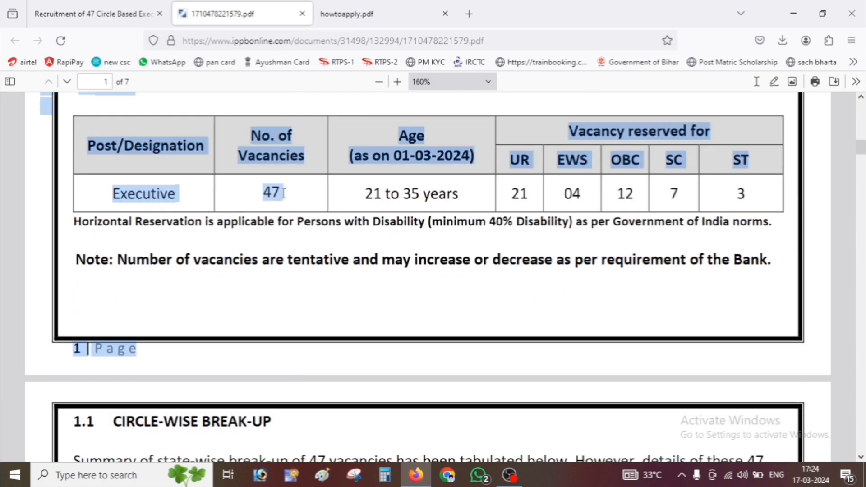
{"action": "left_click", "coordinate": [379, 194]}
{"action": "left_click_drag", "start_coordinate": [383, 199], "coordinate": [416, 198]}
{"action": "left_click", "coordinate": [417, 199]}
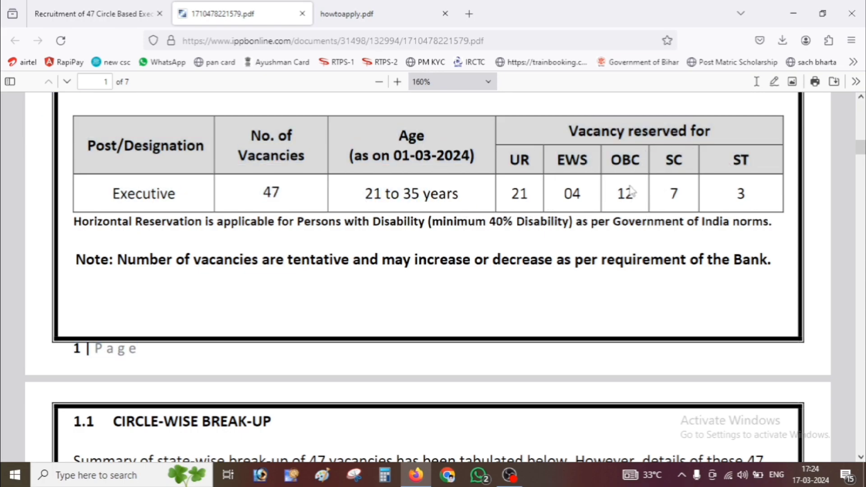
{"action": "scroll", "coordinate": [517, 240], "scroll_direction": "down", "scroll_amount": 2}
{"action": "scroll", "coordinate": [516, 240], "scroll_direction": "down", "scroll_amount": 5}
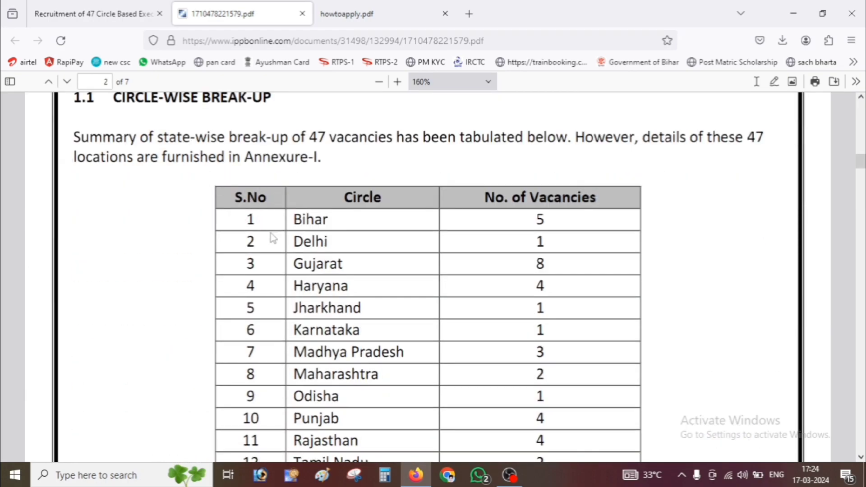
- Read through the PDF's job description, selection, ₹30,000 pay and INR 150/750 fee sections to page 4
{"action": "scroll", "coordinate": [218, 311], "scroll_direction": "down", "scroll_amount": 5}
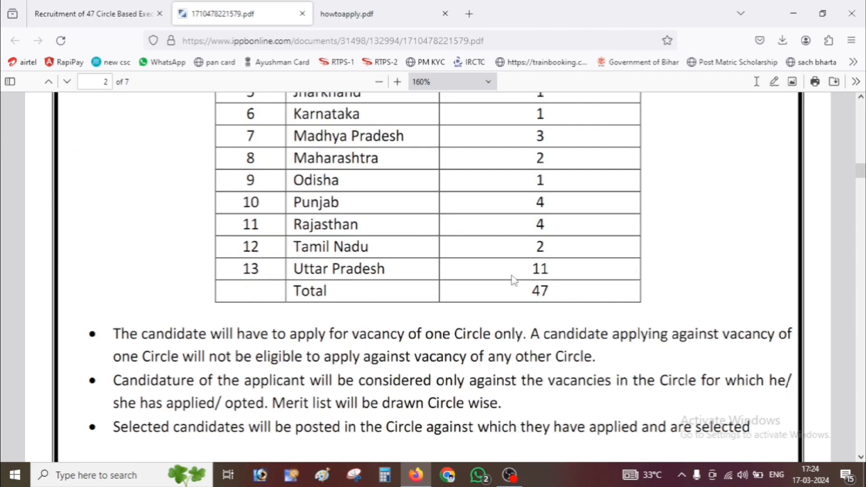
{"action": "scroll", "coordinate": [489, 292], "scroll_direction": "up", "scroll_amount": 5}
{"action": "scroll", "coordinate": [499, 293], "scroll_direction": "down", "scroll_amount": 5}
{"action": "scroll", "coordinate": [530, 309], "scroll_direction": "down", "scroll_amount": 7}
{"action": "scroll", "coordinate": [351, 305], "scroll_direction": "up", "scroll_amount": 2}
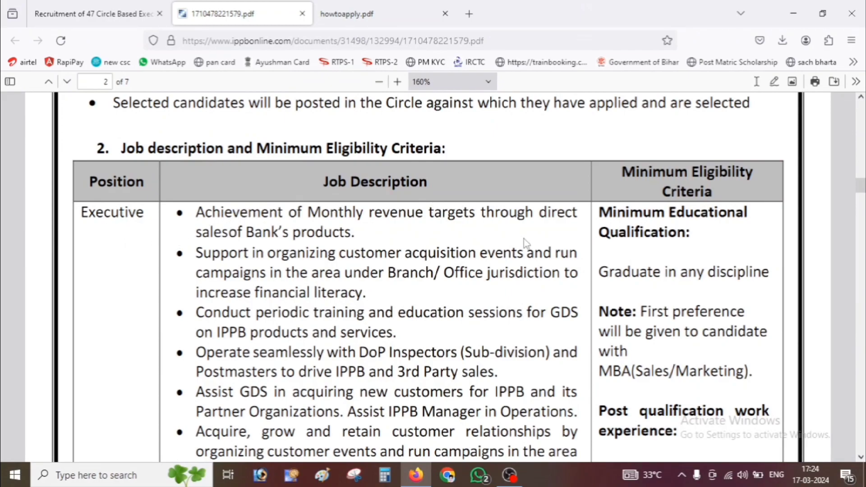
{"action": "scroll", "coordinate": [377, 352], "scroll_direction": "down", "scroll_amount": 5}
{"action": "scroll", "coordinate": [377, 352], "scroll_direction": "up", "scroll_amount": 7}
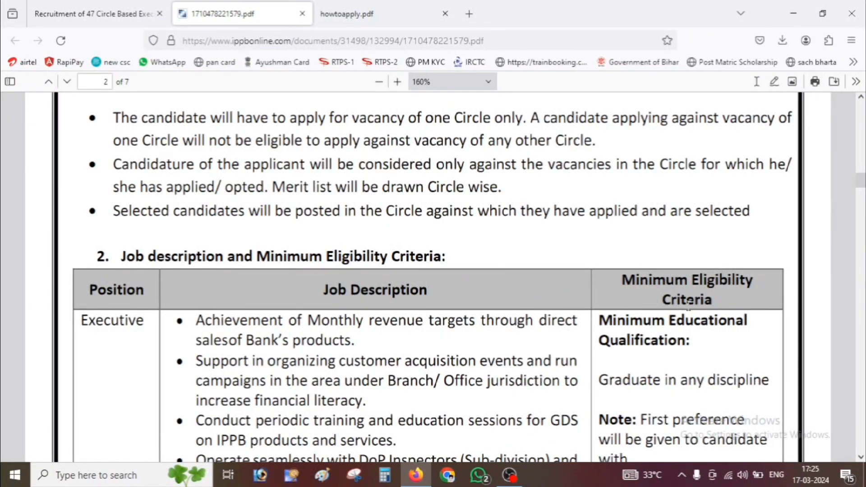
{"action": "scroll", "coordinate": [667, 335], "scroll_direction": "down", "scroll_amount": 2}
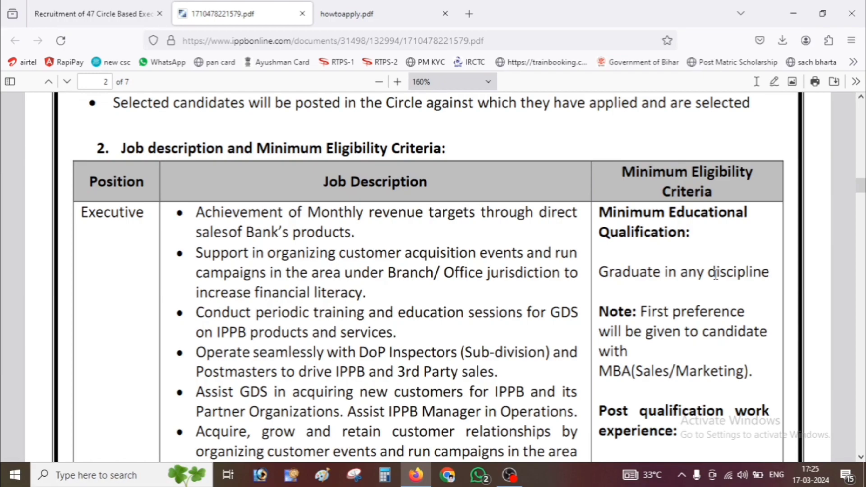
{"action": "scroll", "coordinate": [715, 275], "scroll_direction": "down", "scroll_amount": 15}
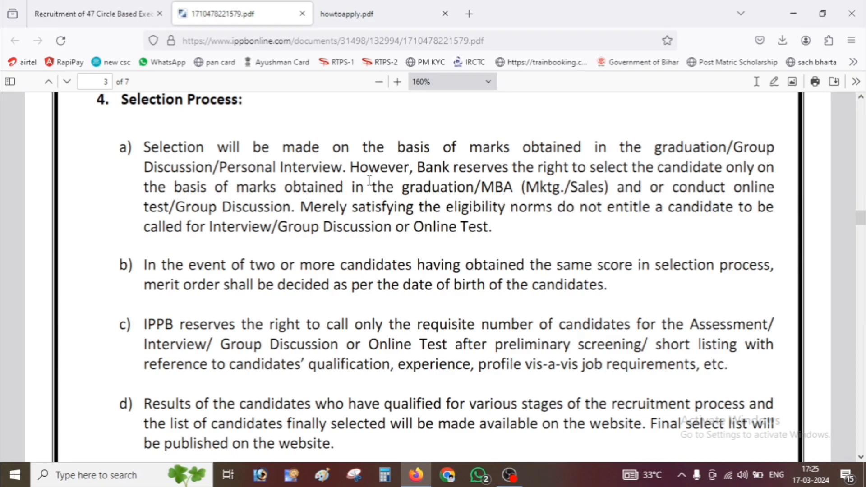
{"action": "scroll", "coordinate": [369, 181], "scroll_direction": "down", "scroll_amount": 6}
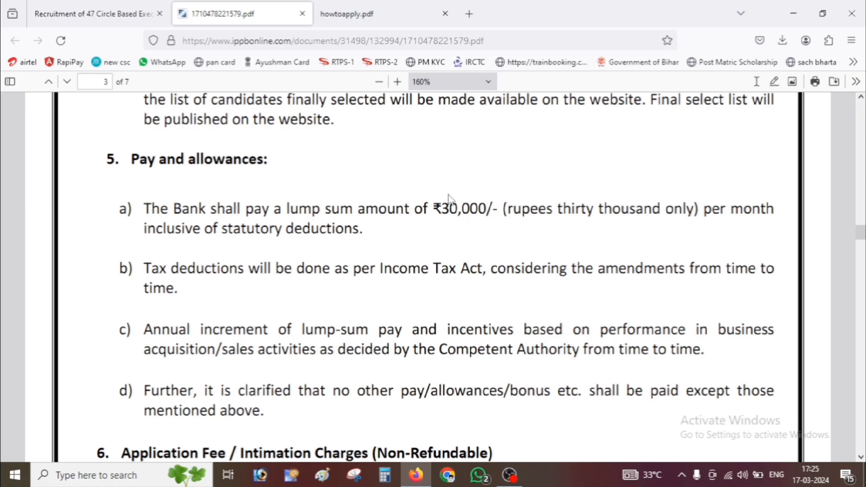
{"action": "scroll", "coordinate": [517, 220], "scroll_direction": "down", "scroll_amount": 6}
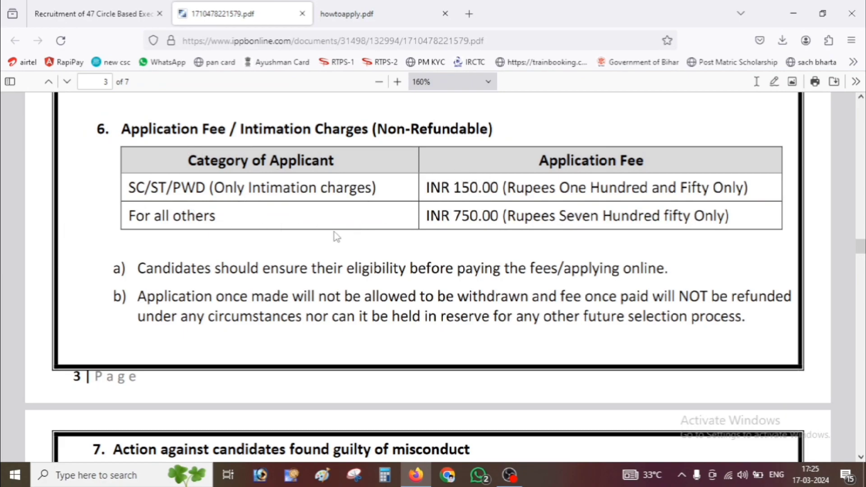
{"action": "scroll", "coordinate": [397, 268], "scroll_direction": "down", "scroll_amount": 6}
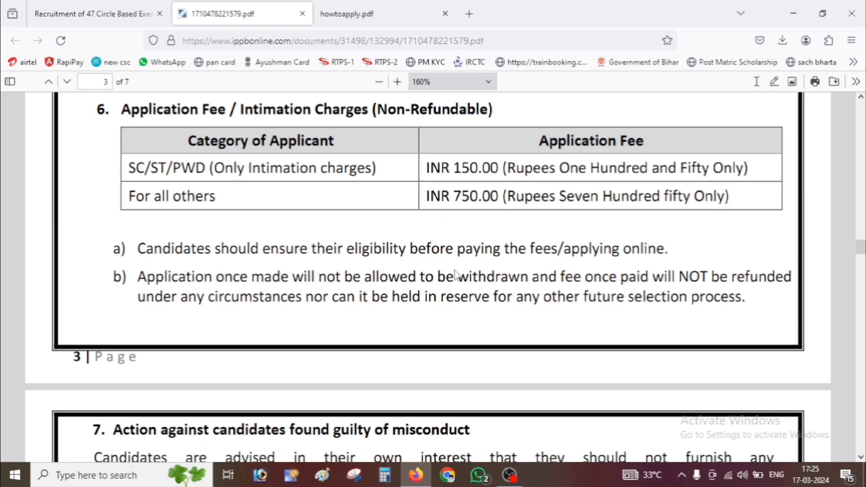
{"action": "scroll", "coordinate": [396, 268], "scroll_direction": "down", "scroll_amount": 10}
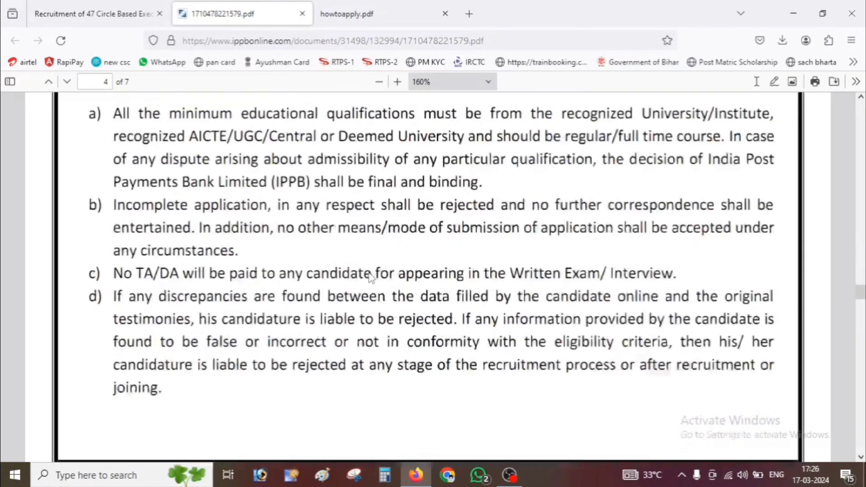
- Review the Annexure-I branch-wise vacancy table, ending at section 8's age relaxations on page 4
{"action": "scroll", "coordinate": [370, 277], "scroll_direction": "down", "scroll_amount": 15}
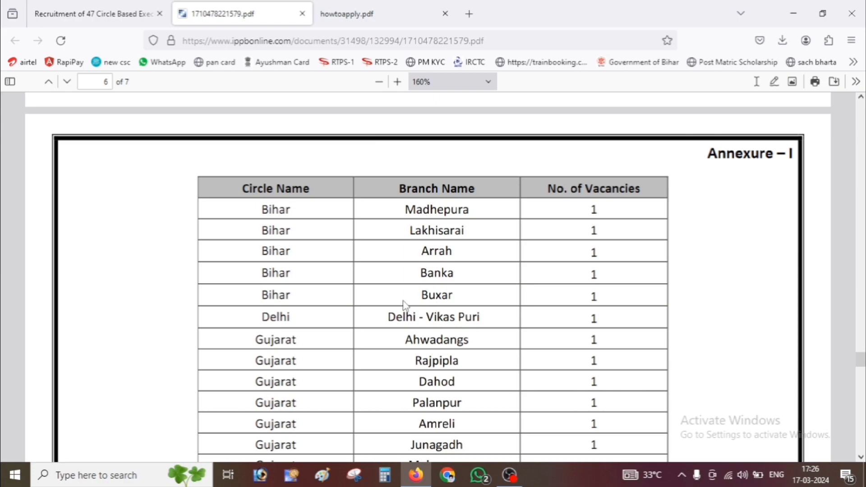
{"action": "scroll", "coordinate": [429, 300], "scroll_direction": "down", "scroll_amount": 6}
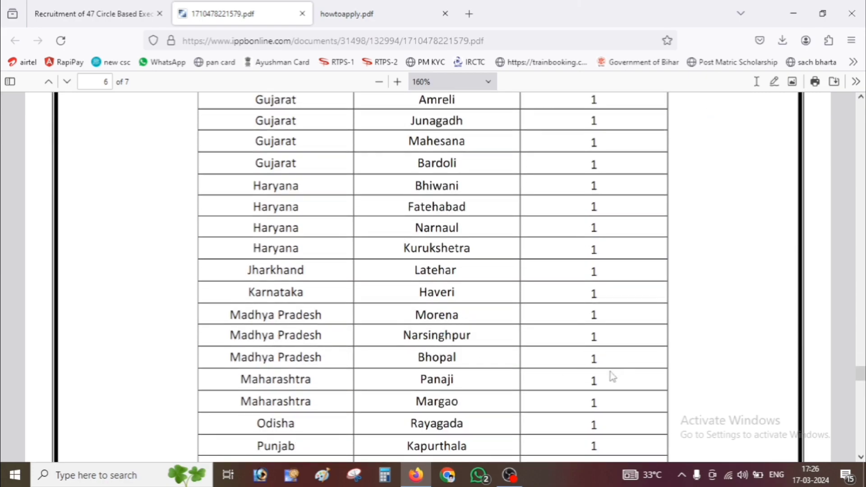
{"action": "scroll", "coordinate": [618, 361], "scroll_direction": "down", "scroll_amount": 12}
{"action": "scroll", "coordinate": [559, 347], "scroll_direction": "down", "scroll_amount": 1}
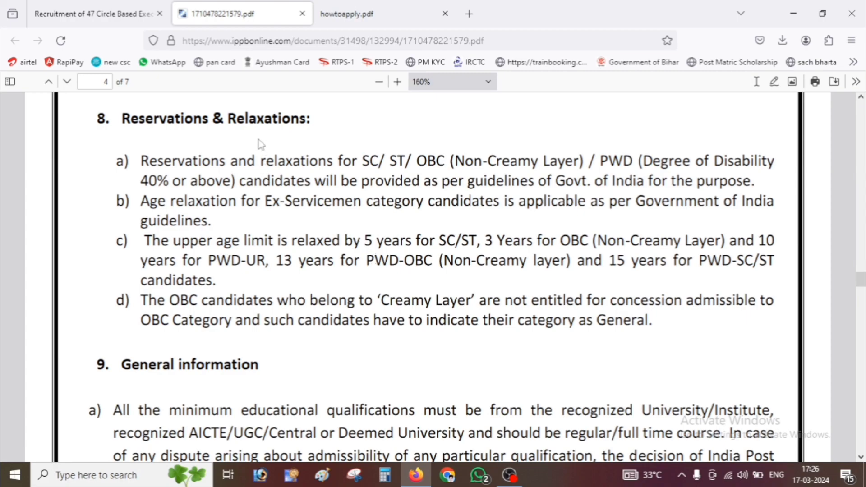
- Go back to the IPPB recruitment portal and start a New Registration
{"action": "left_click", "coordinate": [110, 10]}
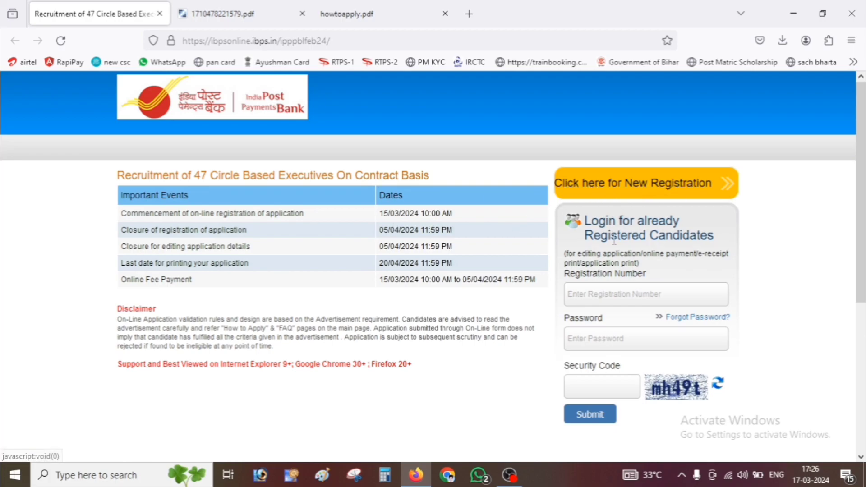
{"action": "scroll", "coordinate": [578, 300], "scroll_direction": "down", "scroll_amount": 3}
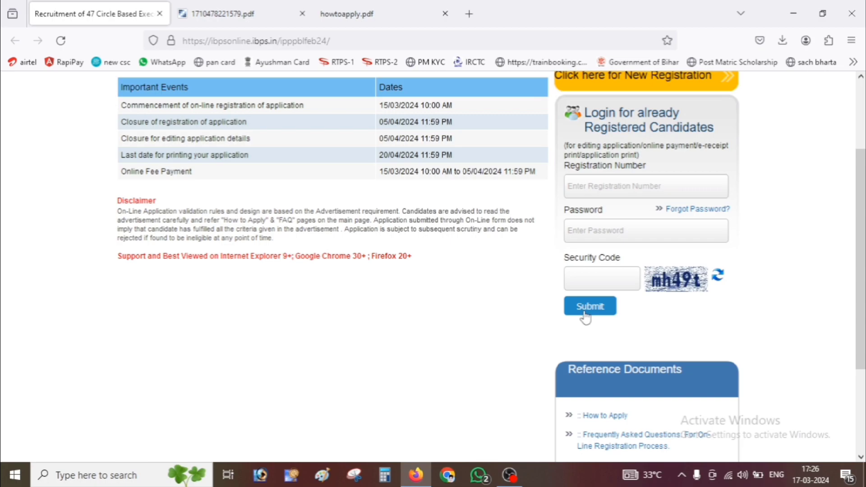
{"action": "scroll", "coordinate": [537, 339], "scroll_direction": "up", "scroll_amount": 3}
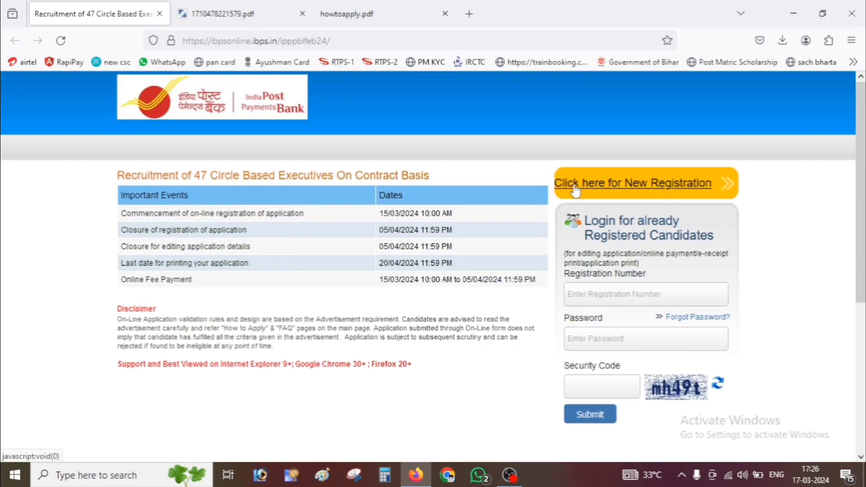
{"action": "left_click", "coordinate": [638, 190]}
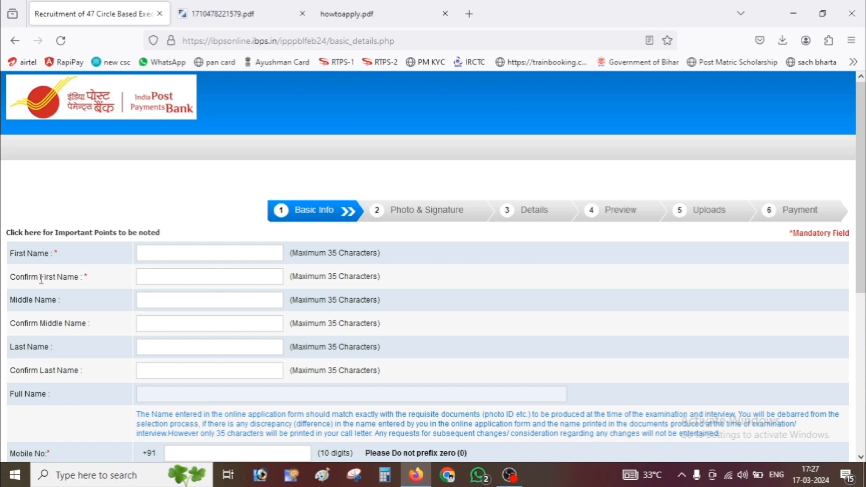
- Enter the candidate's first name in capitals and fill the Confirm First Name field
{"action": "left_click", "coordinate": [204, 248]}
{"action": "left_click", "coordinate": [167, 275]}
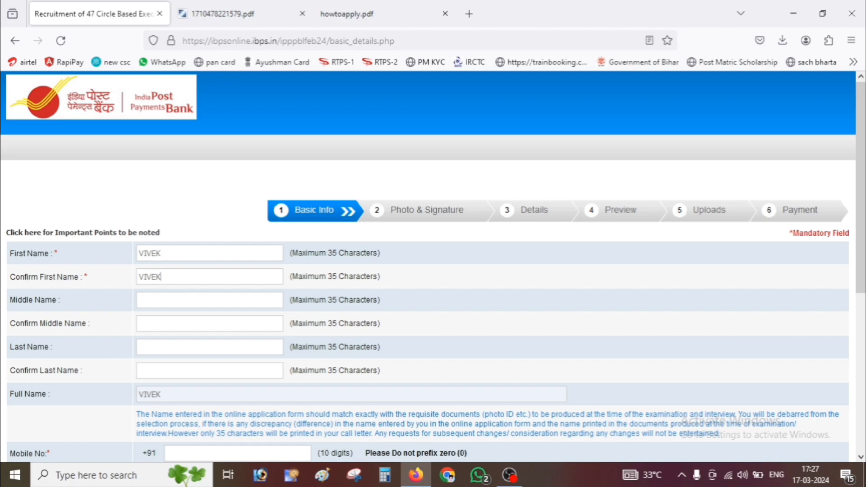
{"action": "left_click", "coordinate": [157, 298]}
- Enter the candidate's last name and fill the Confirm Last Name field
{"action": "left_click", "coordinate": [159, 346]}
{"action": "left_click", "coordinate": [156, 373]}
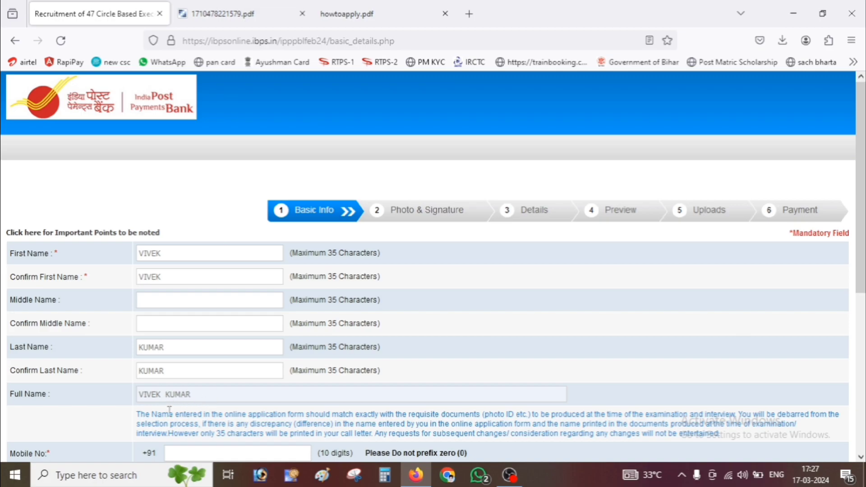
{"action": "scroll", "coordinate": [216, 412], "scroll_direction": "down", "scroll_amount": 2}
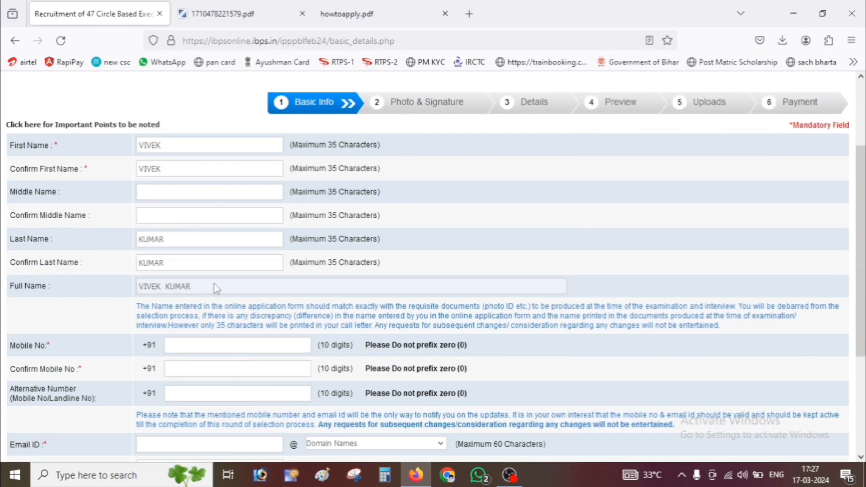
- Fill in the mobile confirmation and e-mail with the gmail.com domain, then start the security code
{"action": "scroll", "coordinate": [28, 312], "scroll_direction": "down", "scroll_amount": 2}
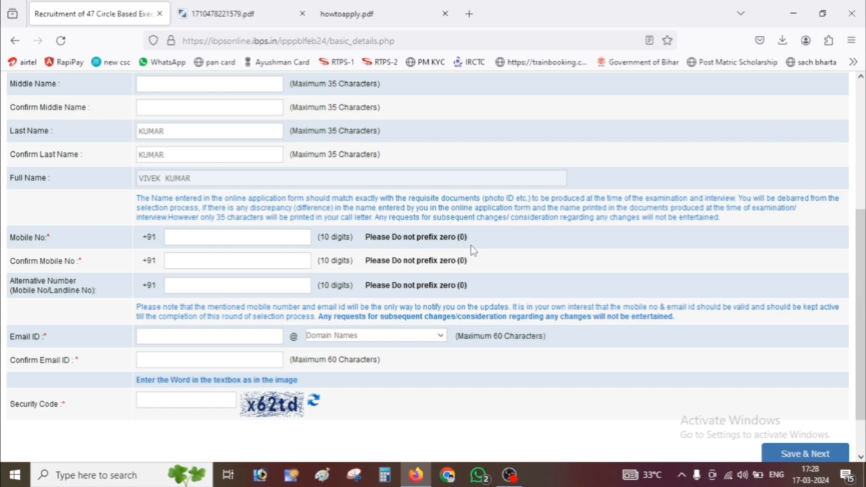
{"action": "left_click", "coordinate": [190, 262]}
{"action": "left_click", "coordinate": [151, 338]}
{"action": "left_click", "coordinate": [412, 341]}
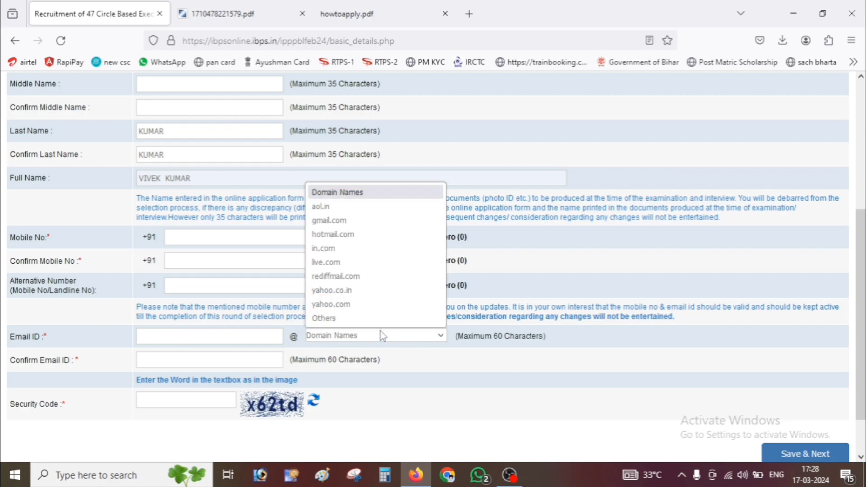
{"action": "left_click", "coordinate": [337, 221]}
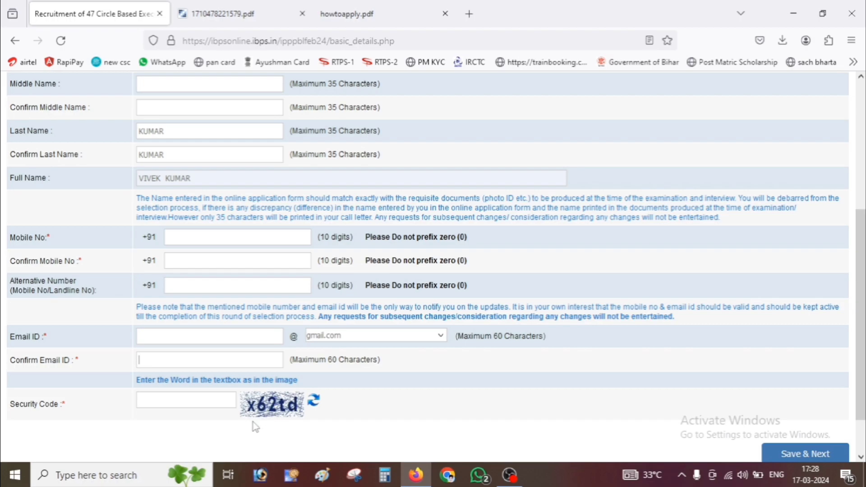
{"action": "left_click", "coordinate": [174, 405]}
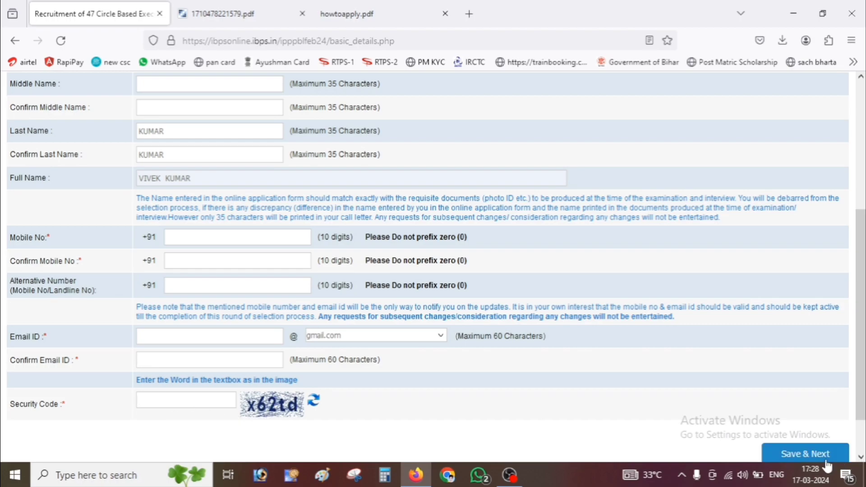
{"action": "scroll", "coordinate": [798, 415], "scroll_direction": "down", "scroll_amount": 2}
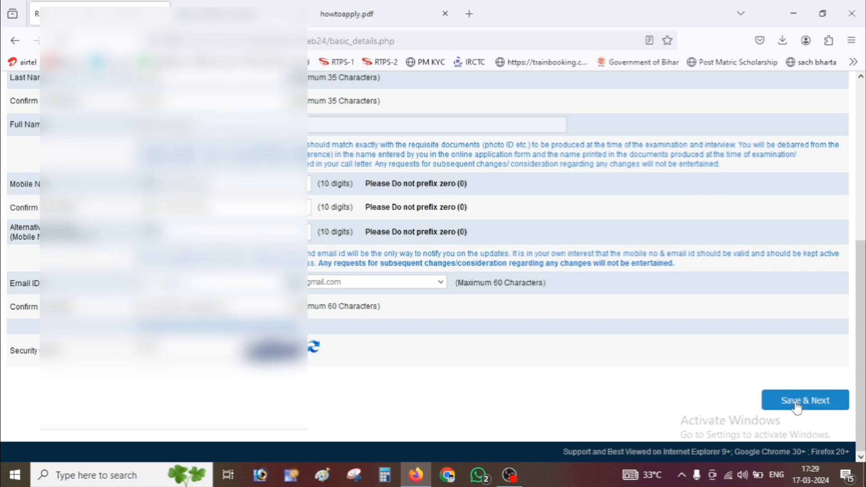
- Save the Basic Info and accept the warning to get a provisional registration number
{"action": "left_click", "coordinate": [795, 404]}
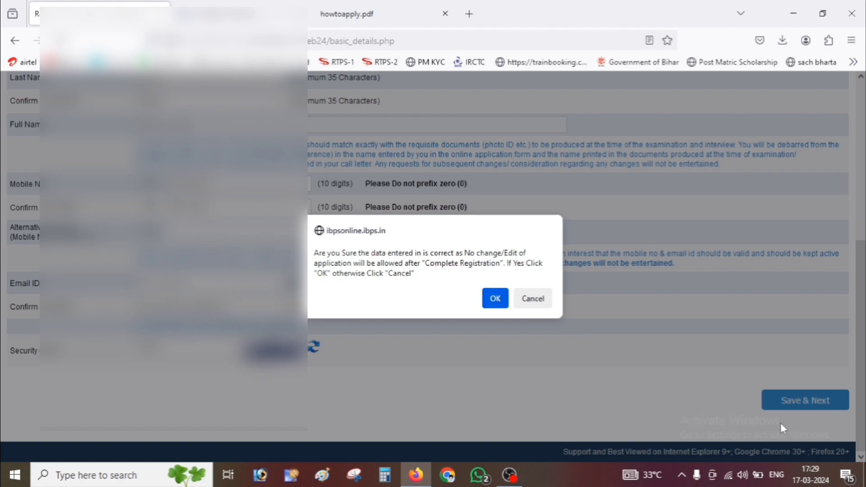
{"action": "left_click", "coordinate": [495, 298]}
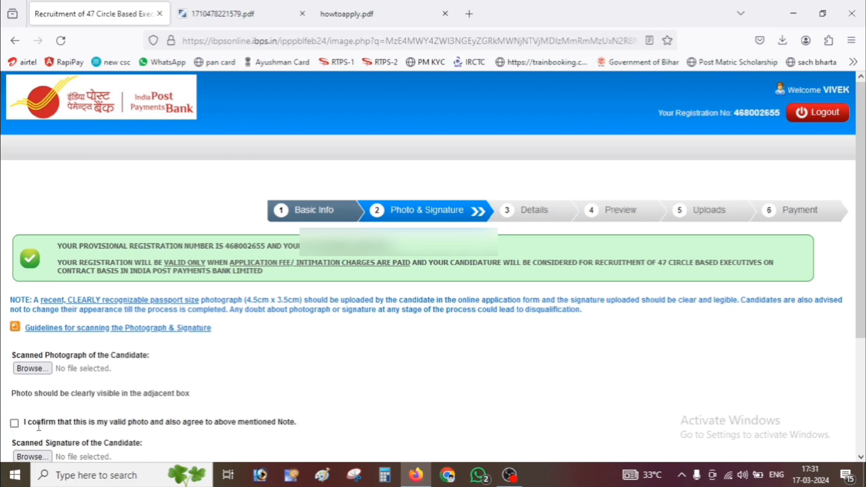
- Open the 'Guidelines for scanning the Photograph & Signature' document
{"action": "scroll", "coordinate": [209, 405], "scroll_direction": "down", "scroll_amount": 3}
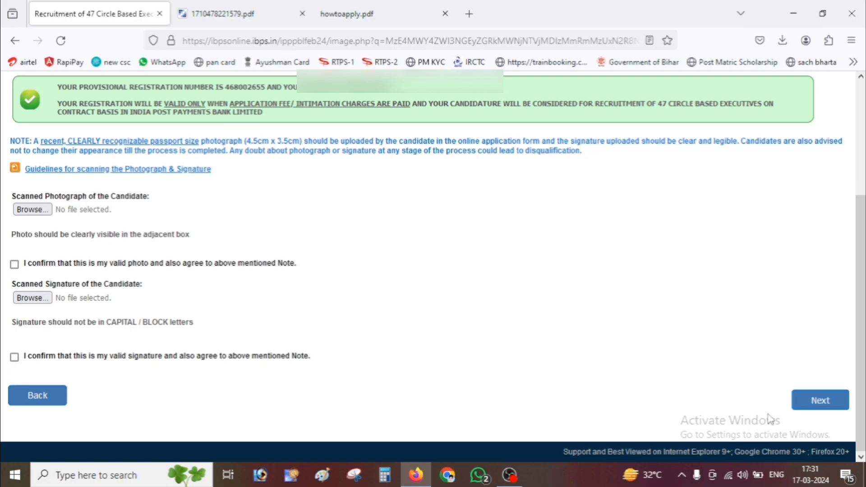
{"action": "left_click", "coordinate": [82, 172]}
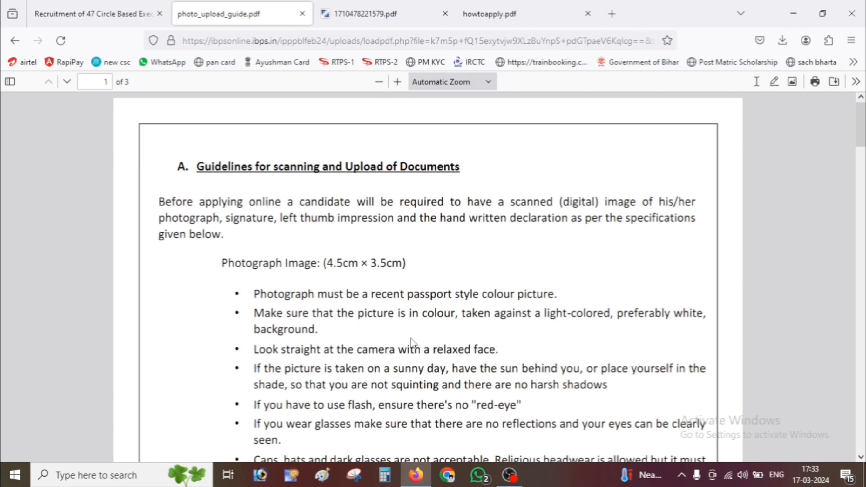
{"action": "scroll", "coordinate": [370, 341], "scroll_direction": "down", "scroll_amount": 3}
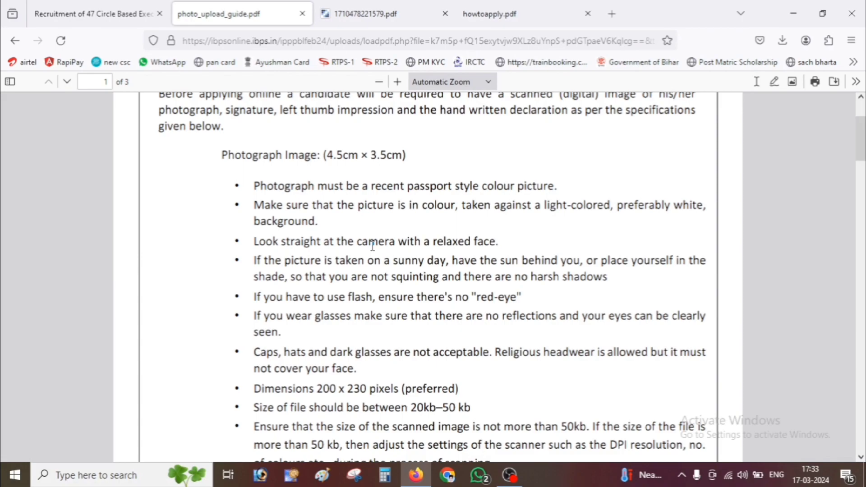
{"action": "scroll", "coordinate": [432, 279], "scroll_direction": "down", "scroll_amount": 3}
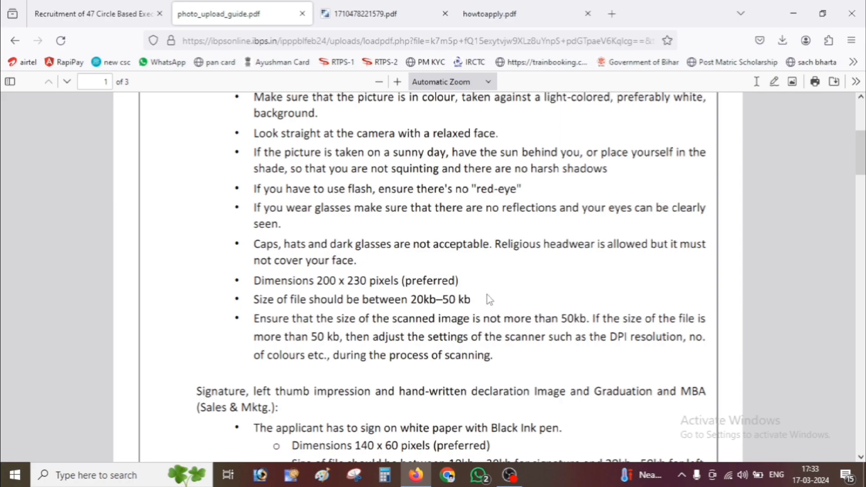
{"action": "scroll", "coordinate": [490, 299], "scroll_direction": "down", "scroll_amount": 5}
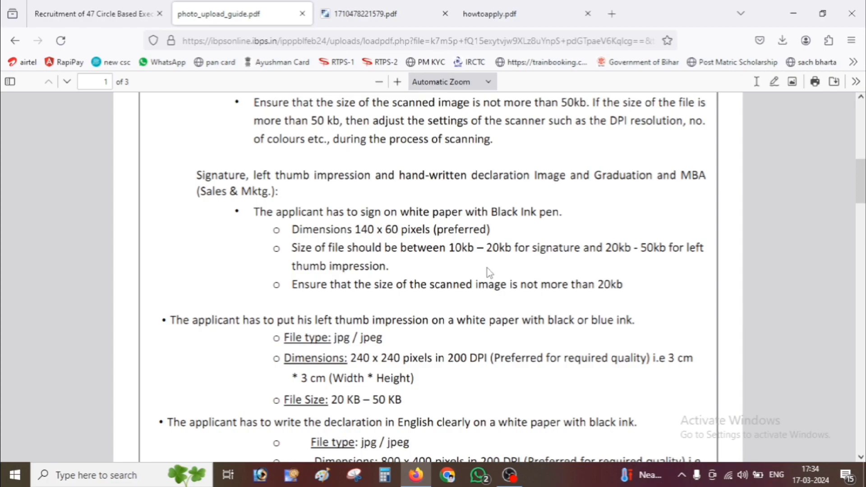
- Back on the application, tick the signature confirmation and continue to the Details step
{"action": "left_click", "coordinate": [82, 5]}
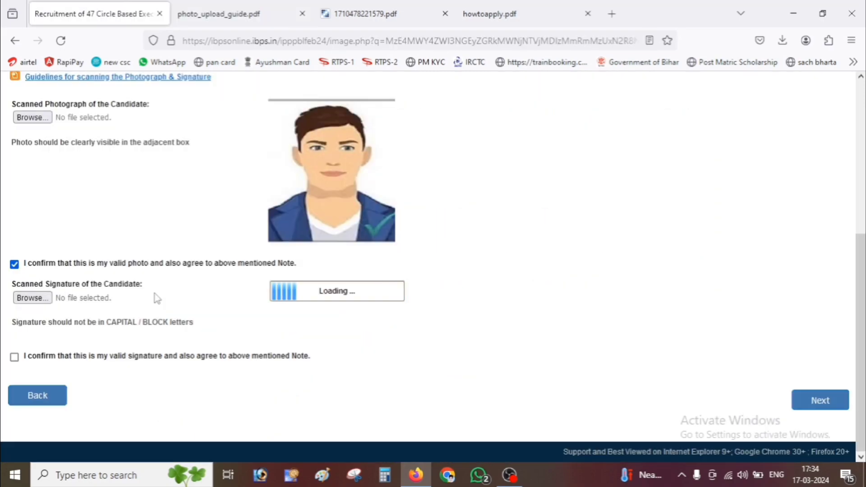
{"action": "left_click", "coordinate": [14, 357]}
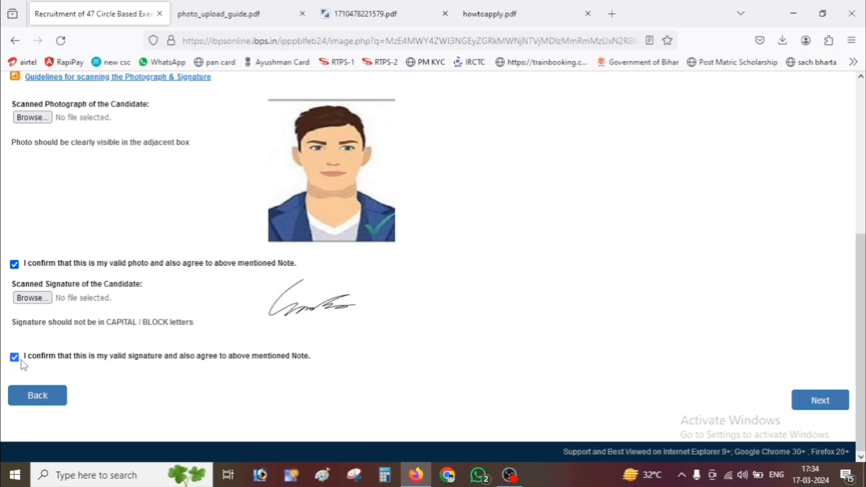
{"action": "left_click", "coordinate": [838, 405]}
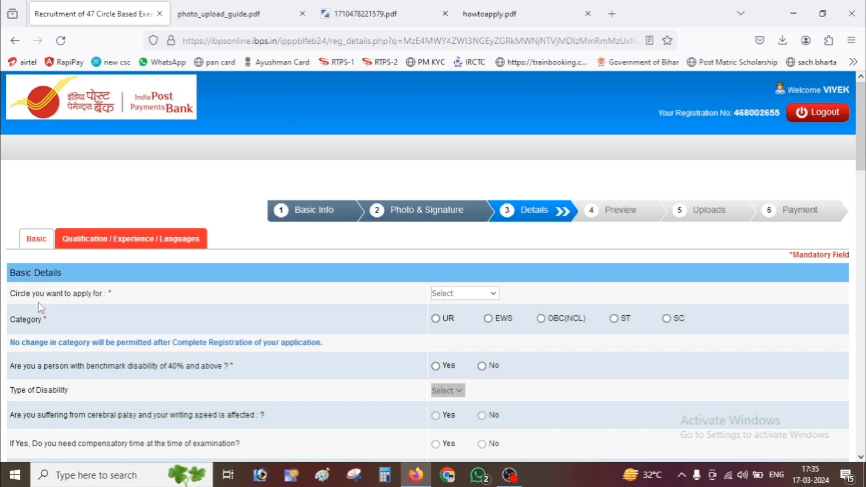
- Choose Delhi as the circle and OBC(NCL) as the category, and answer No to benchmark disability
{"action": "left_click", "coordinate": [452, 296]}
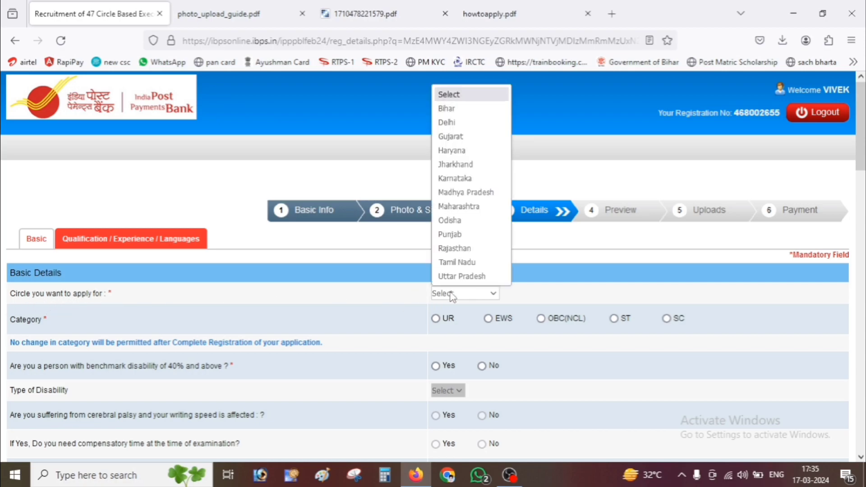
{"action": "left_click", "coordinate": [462, 118]}
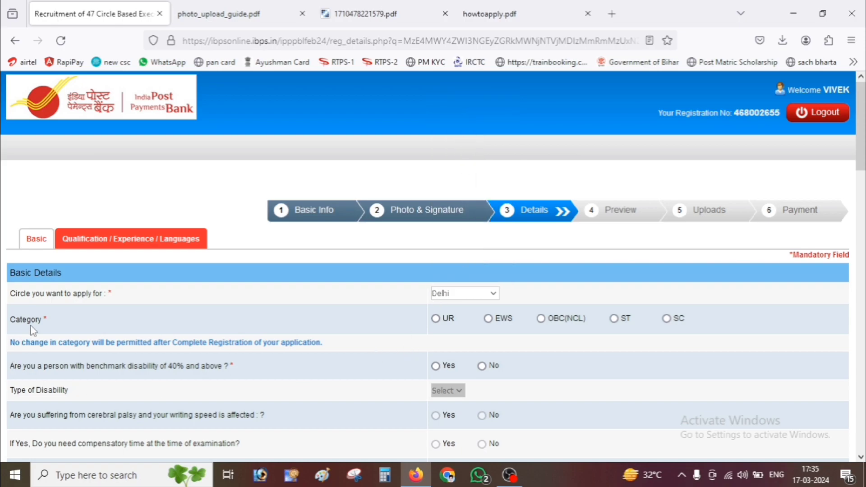
{"action": "left_click", "coordinate": [541, 320]}
{"action": "left_click", "coordinate": [482, 365]}
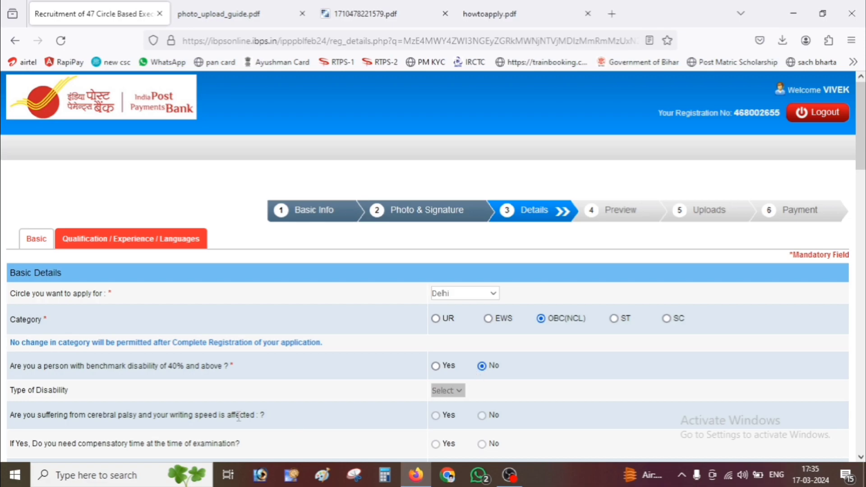
- Set the religion to Hindu
{"action": "scroll", "coordinate": [134, 404], "scroll_direction": "down", "scroll_amount": 2}
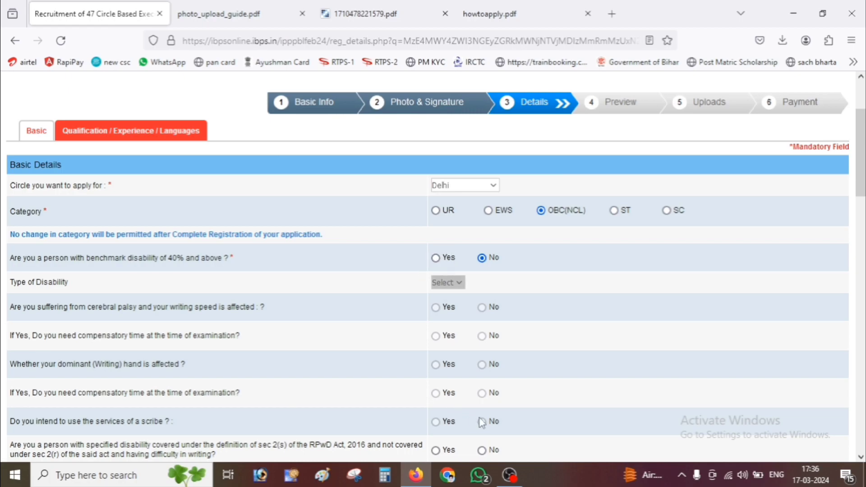
{"action": "scroll", "coordinate": [453, 404], "scroll_direction": "down", "scroll_amount": 3}
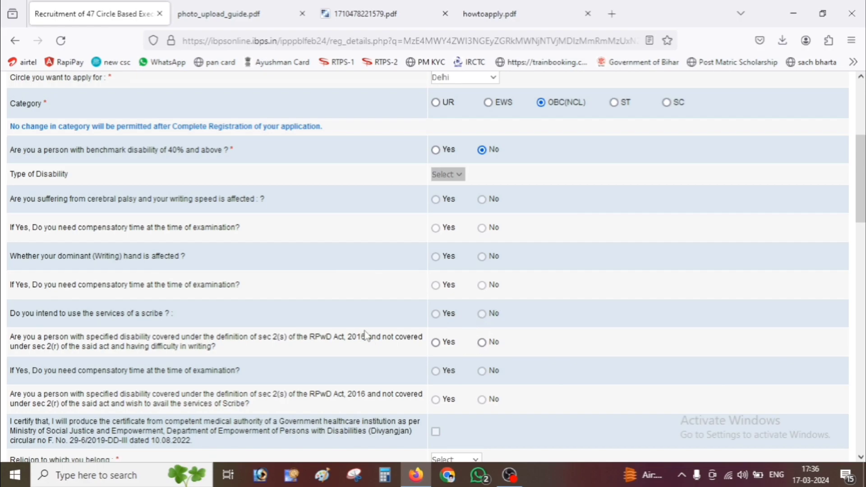
{"action": "scroll", "coordinate": [366, 336], "scroll_direction": "down", "scroll_amount": 3}
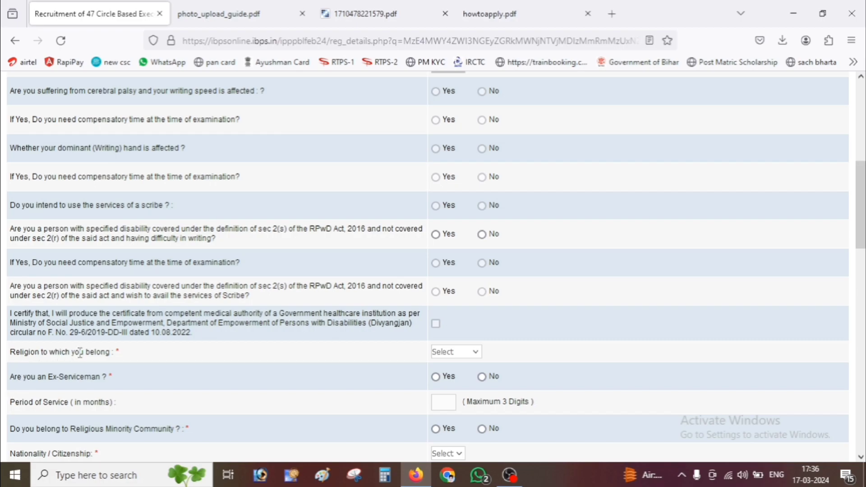
{"action": "left_click", "coordinate": [455, 353]}
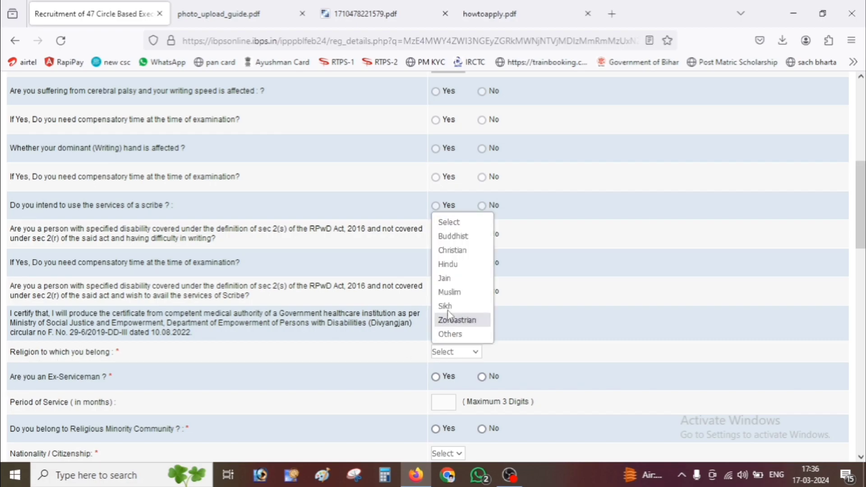
{"action": "left_click", "coordinate": [460, 266]}
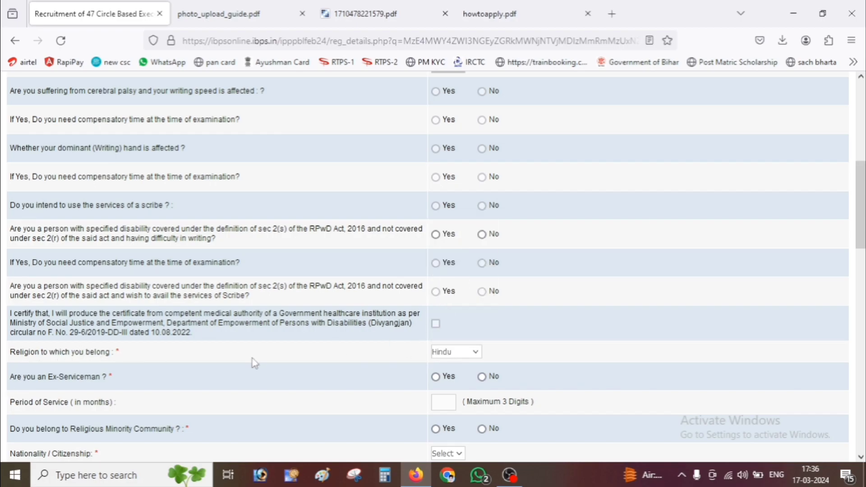
{"action": "scroll", "coordinate": [250, 363], "scroll_direction": "down", "scroll_amount": 3}
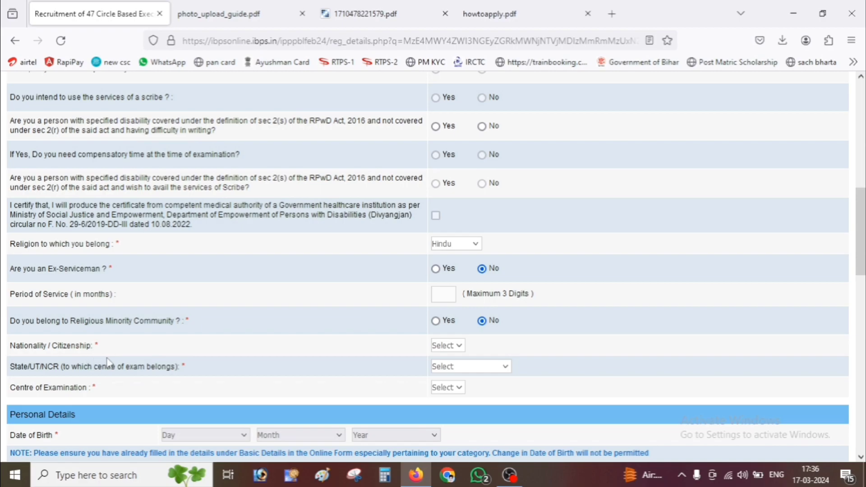
- Set nationality to Indian and the exam-centre state to Bihar
{"action": "left_click", "coordinate": [451, 350]}
{"action": "left_click", "coordinate": [446, 376]}
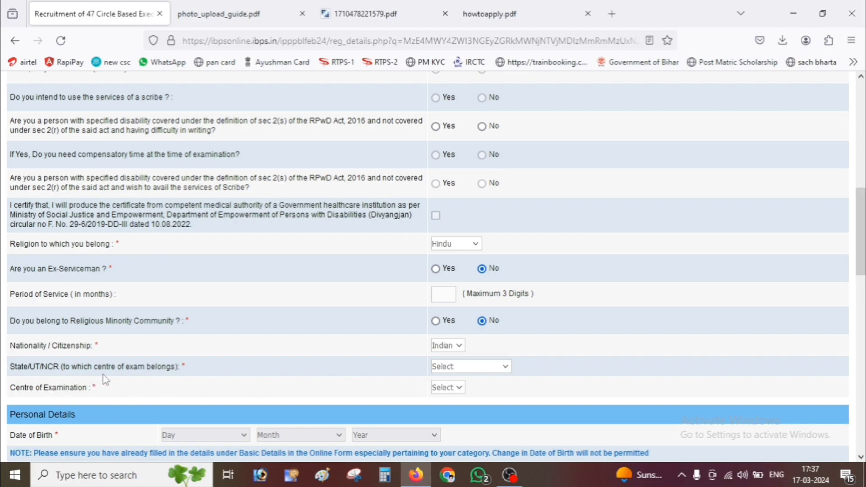
{"action": "left_click", "coordinate": [453, 369]}
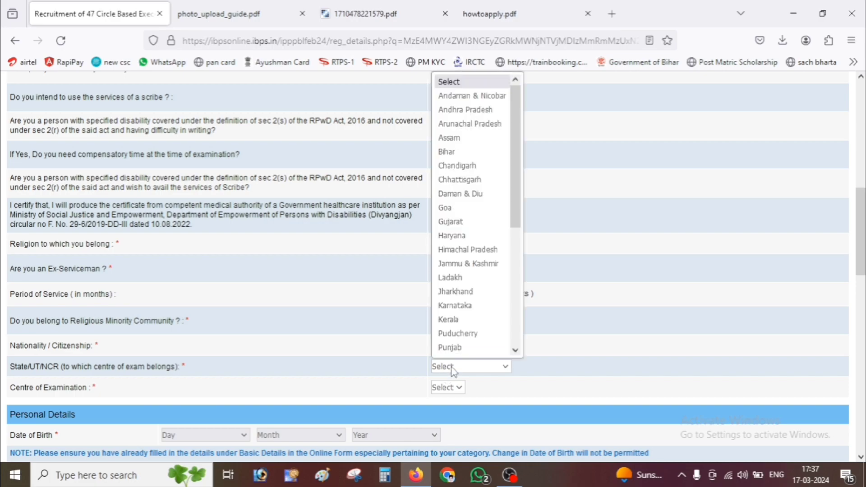
{"action": "key", "text": "b"}
{"action": "key", "text": "Return"}
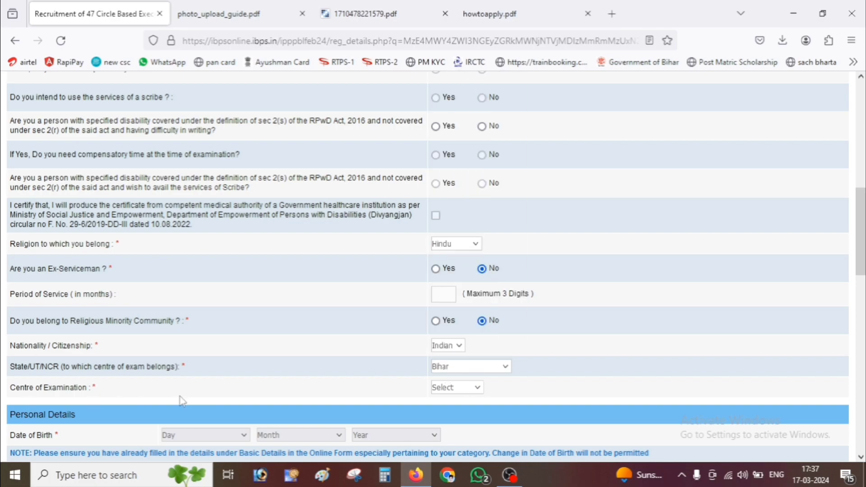
- Choose Muzaffarpur as the Centre of Examination
{"action": "left_click", "coordinate": [450, 386]}
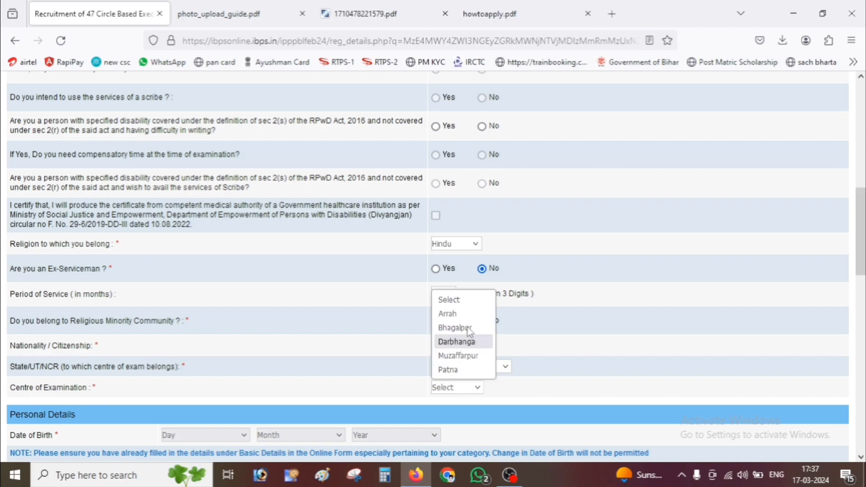
{"action": "left_click", "coordinate": [584, 402]}
{"action": "left_click", "coordinate": [466, 391]}
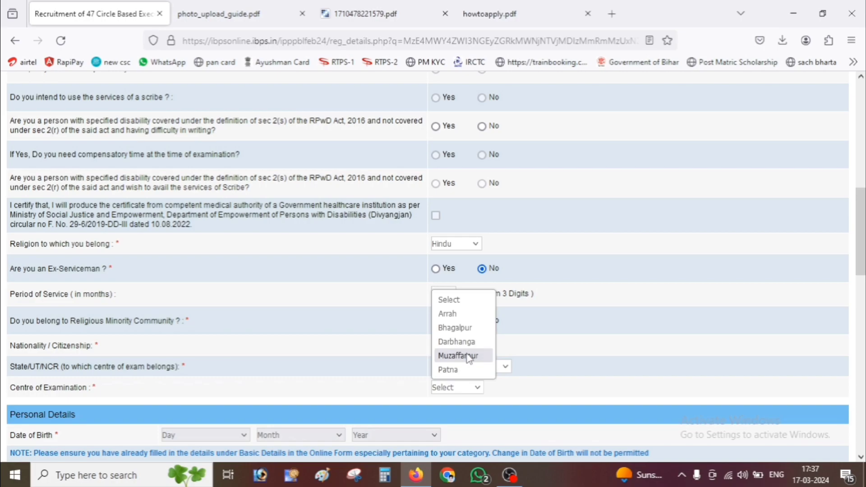
{"action": "left_click", "coordinate": [469, 356]}
{"action": "scroll", "coordinate": [89, 387], "scroll_direction": "down", "scroll_amount": 2}
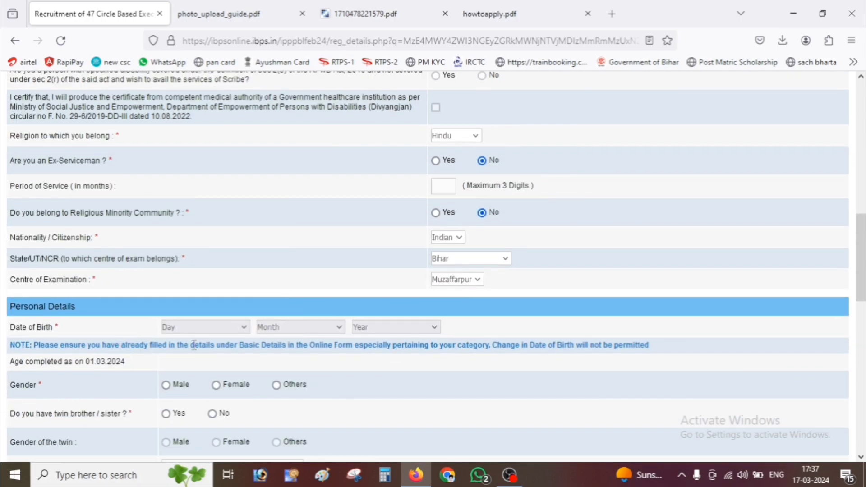
- Set gender to Male and answer No to having a twin brother or sister
{"action": "scroll", "coordinate": [354, 361], "scroll_direction": "down", "scroll_amount": 2}
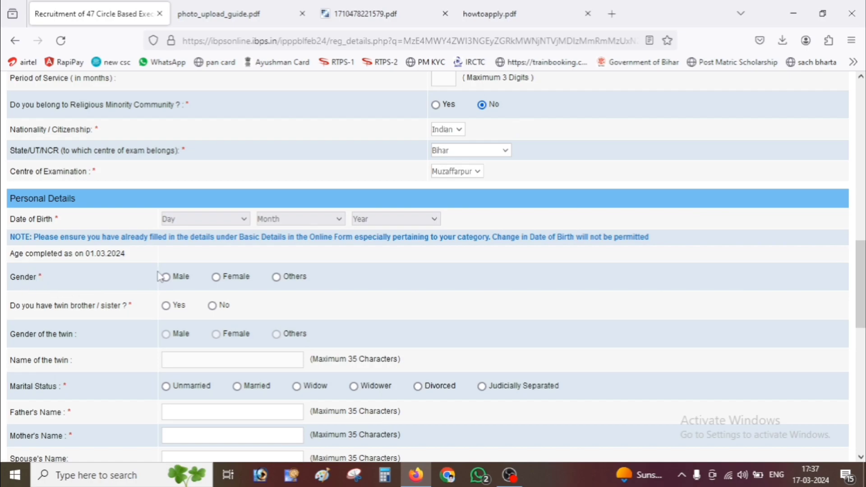
{"action": "left_click", "coordinate": [165, 277]}
{"action": "left_click", "coordinate": [166, 306]}
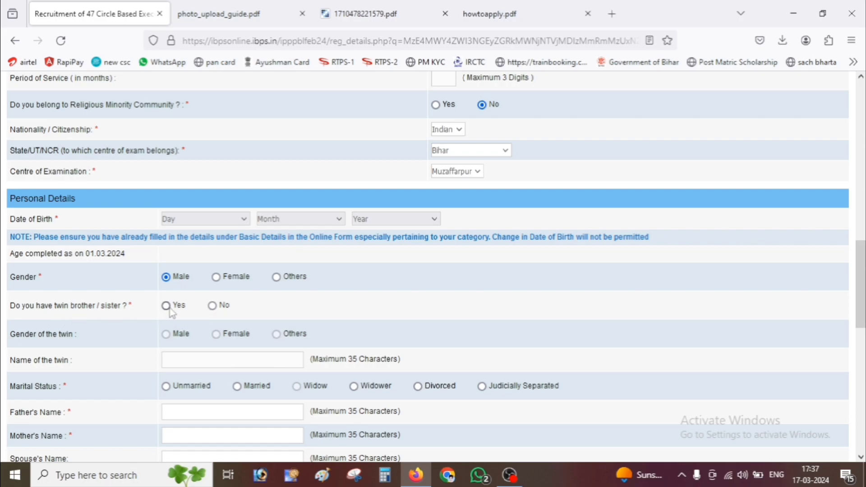
{"action": "left_click", "coordinate": [213, 307]}
{"action": "left_click", "coordinate": [166, 306]}
{"action": "left_click", "coordinate": [212, 306]}
- Set marital status to Married and go through the father's, mother's and spouse's name fields
{"action": "scroll", "coordinate": [135, 342], "scroll_direction": "down", "scroll_amount": 2}
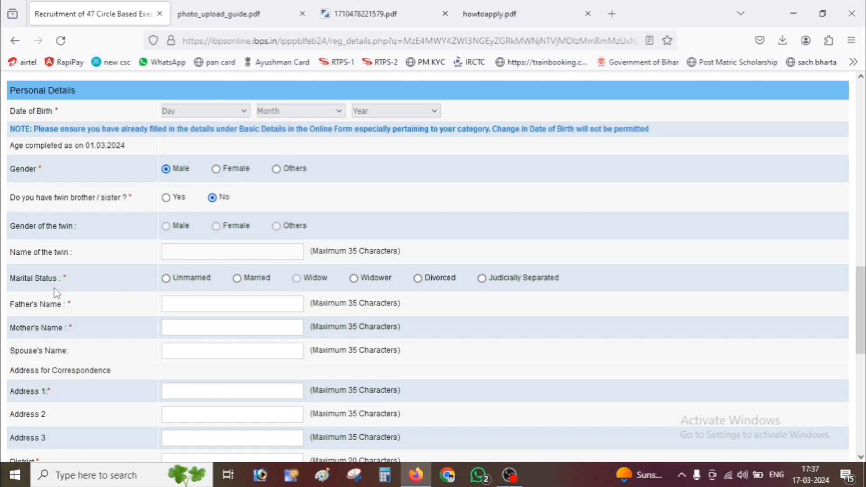
{"action": "left_click", "coordinate": [238, 279]}
{"action": "left_click", "coordinate": [185, 308]}
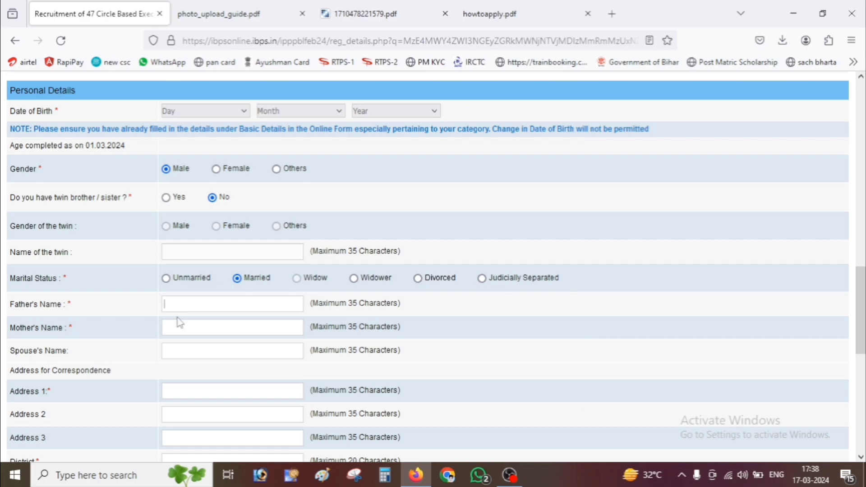
{"action": "left_click", "coordinate": [180, 326]}
{"action": "left_click", "coordinate": [194, 353]}
{"action": "scroll", "coordinate": [194, 354], "scroll_direction": "down", "scroll_amount": 3}
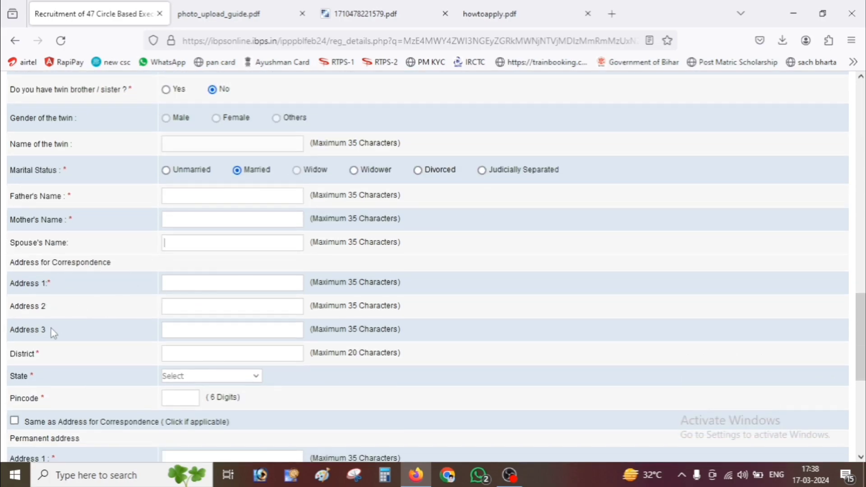
- Fill the correspondence address lines with 'vill', 'po' and 'ps'
{"action": "left_click", "coordinate": [189, 283]}
{"action": "type", "text": "v"}
{"action": "left_click", "coordinate": [187, 309]}
{"action": "type", "text": "po"}
{"action": "type", "text": "ps"}
{"action": "left_click", "coordinate": [187, 346]}
- Set the address state to BIHAR and tick 'Same as Address for Correspondence'
{"action": "left_click", "coordinate": [189, 384]}
{"action": "key", "text": "b"}
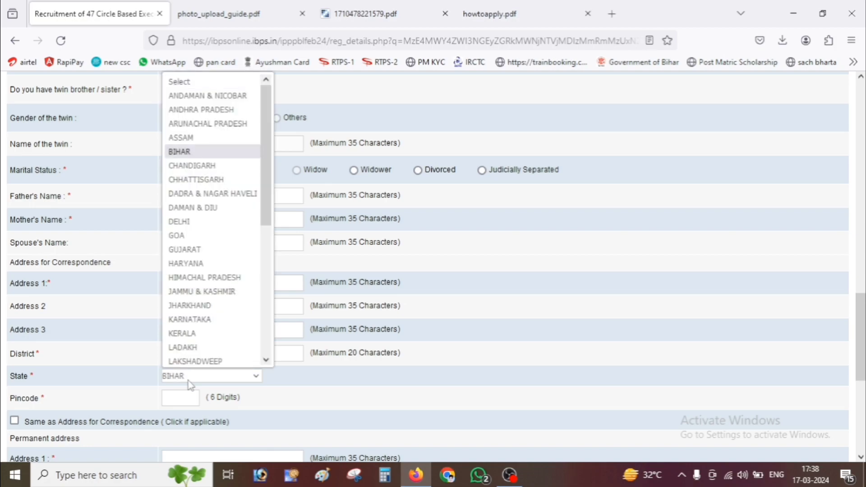
{"action": "key", "text": "Return"}
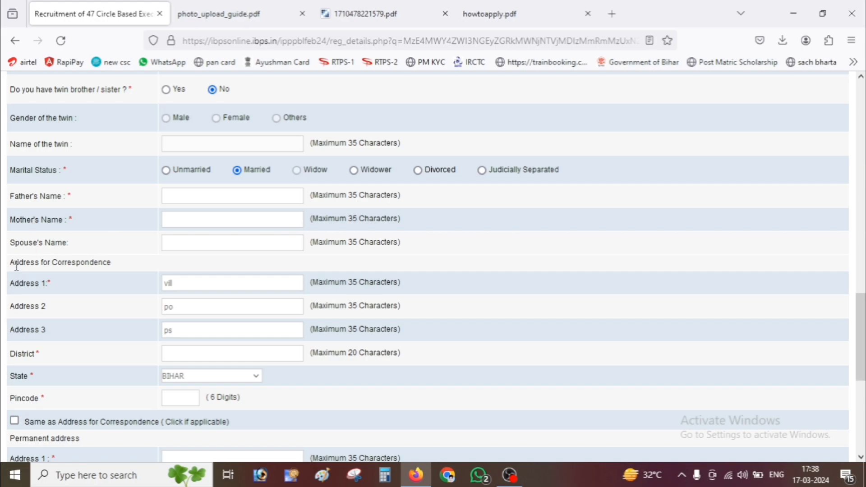
{"action": "scroll", "coordinate": [102, 302], "scroll_direction": "down", "scroll_amount": 1}
{"action": "scroll", "coordinate": [102, 302], "scroll_direction": "down", "scroll_amount": 3}
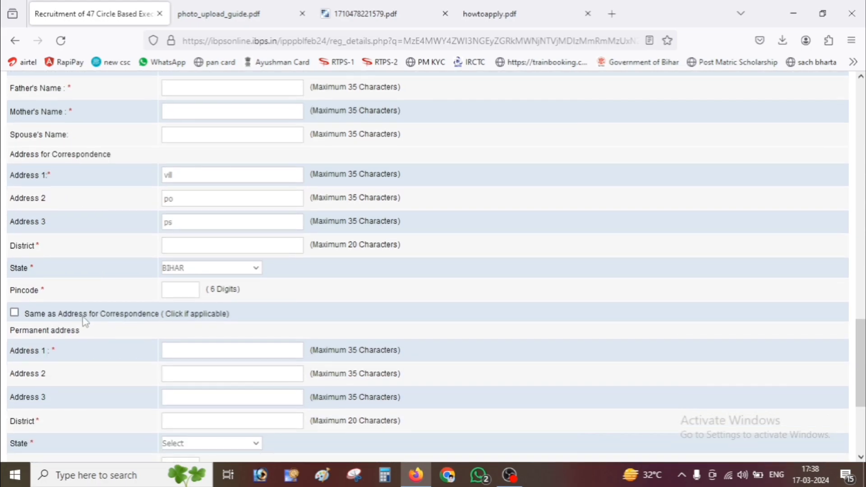
{"action": "left_click", "coordinate": [15, 313]}
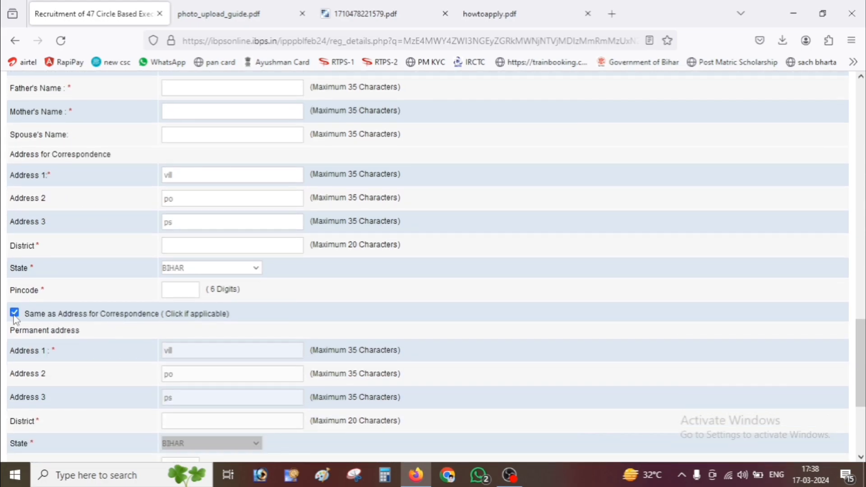
{"action": "scroll", "coordinate": [160, 348], "scroll_direction": "down", "scroll_amount": 5}
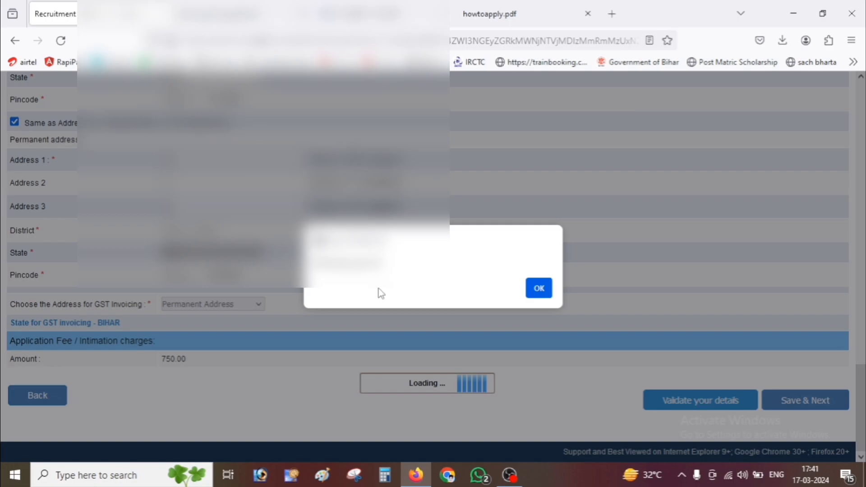
- Dismiss the alert and save the basic details with Save & Next
{"action": "left_click", "coordinate": [539, 289]}
{"action": "left_click", "coordinate": [822, 406]}
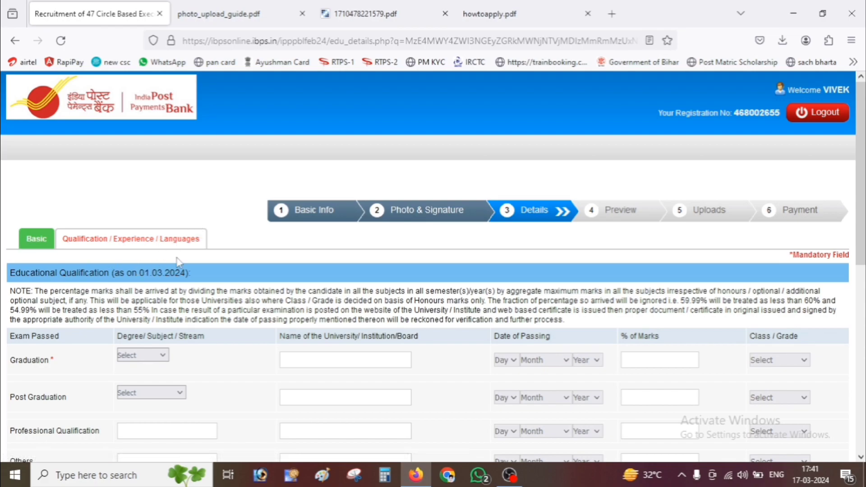
- Change the Graduation degree stream from Others to Science, leaving Class/Grade unset
{"action": "scroll", "coordinate": [179, 261], "scroll_direction": "down", "scroll_amount": 2}
{"action": "left_click", "coordinate": [137, 248]}
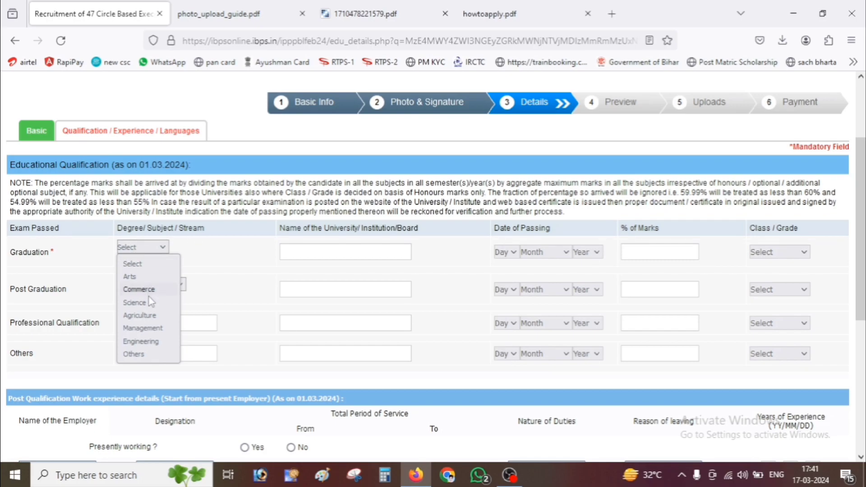
{"action": "left_click", "coordinate": [141, 357]}
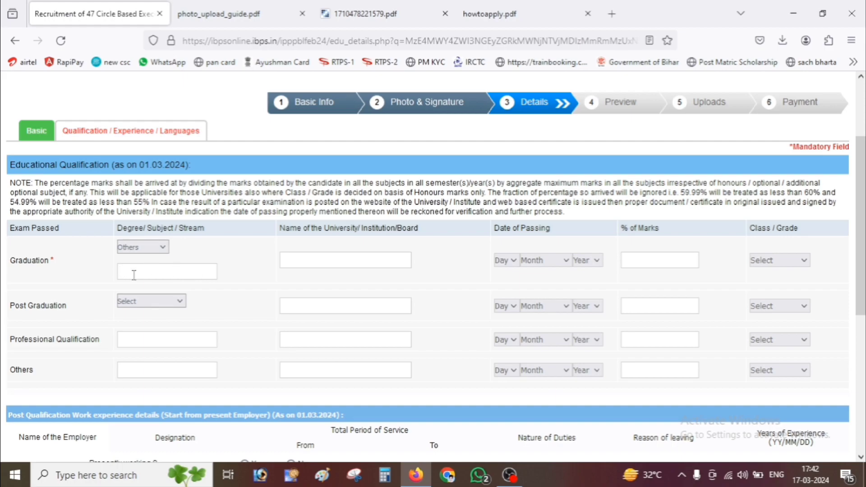
{"action": "left_click", "coordinate": [161, 248]}
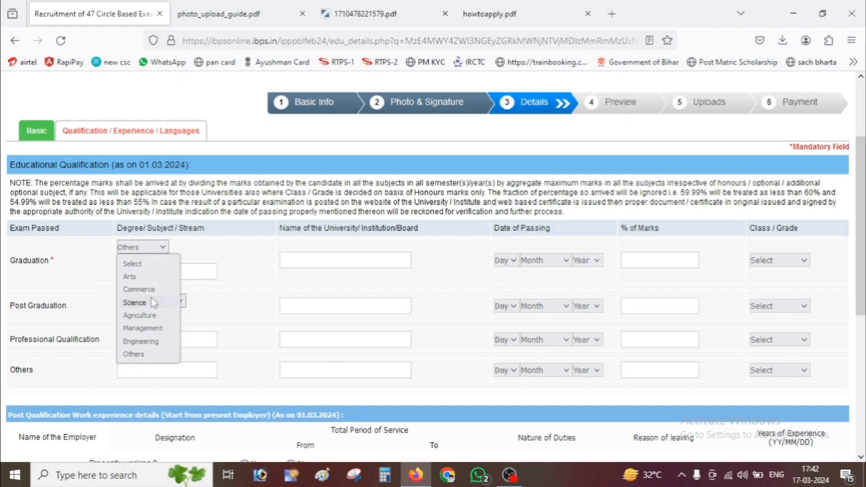
{"action": "left_click", "coordinate": [131, 299]}
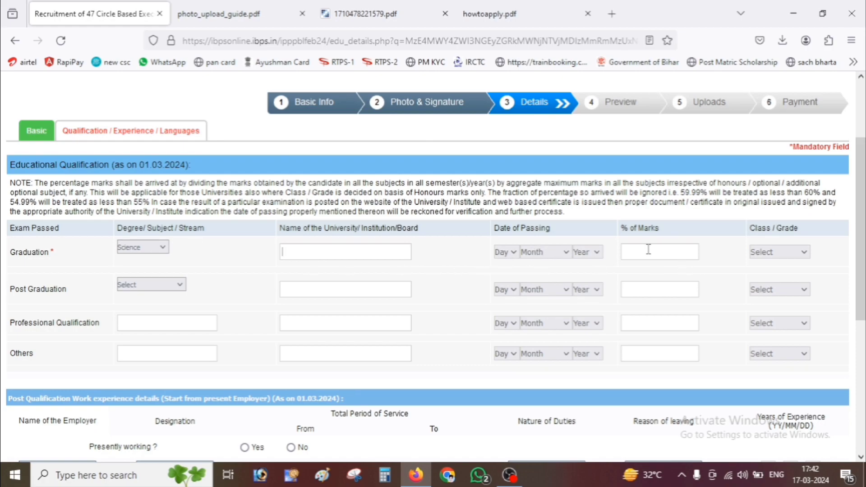
{"action": "left_click", "coordinate": [770, 253]}
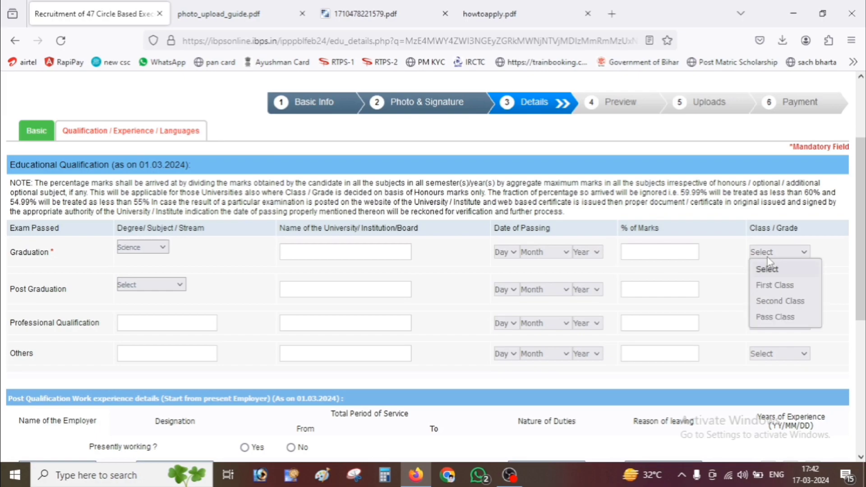
{"action": "left_click", "coordinate": [720, 257]}
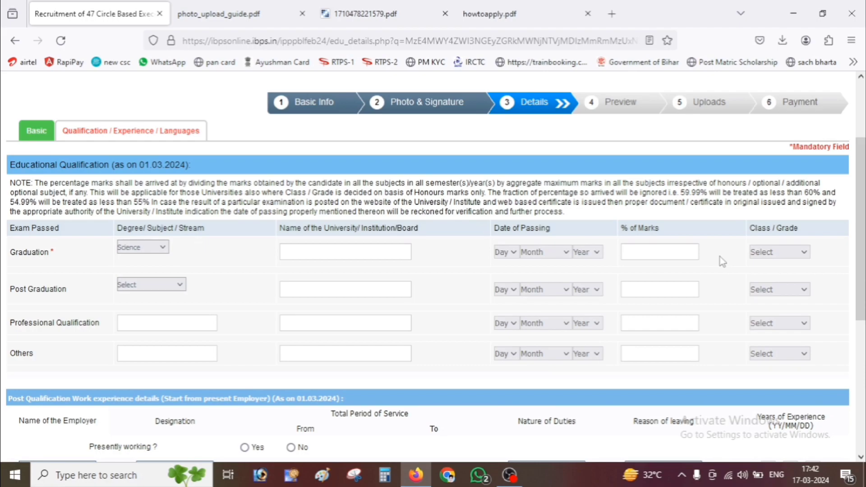
{"action": "scroll", "coordinate": [719, 256], "scroll_direction": "down", "scroll_amount": 3}
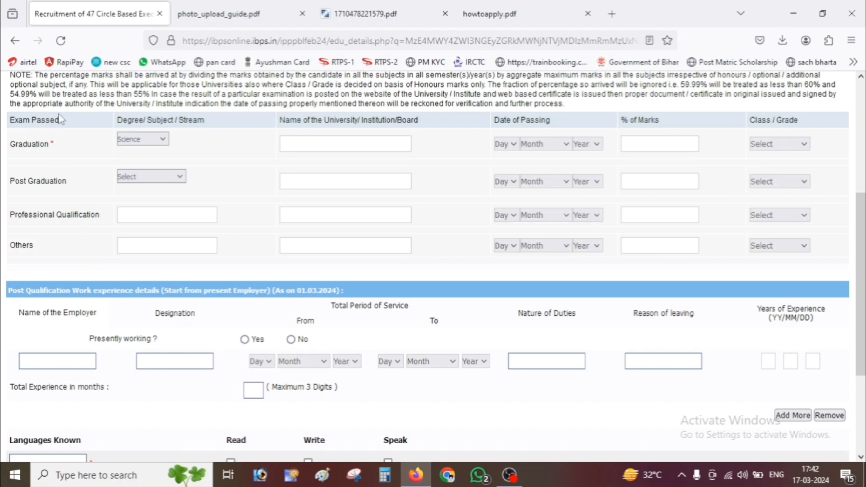
- Add HINDI as a known language, ticking read, write and speak
{"action": "scroll", "coordinate": [144, 212], "scroll_direction": "down", "scroll_amount": 3}
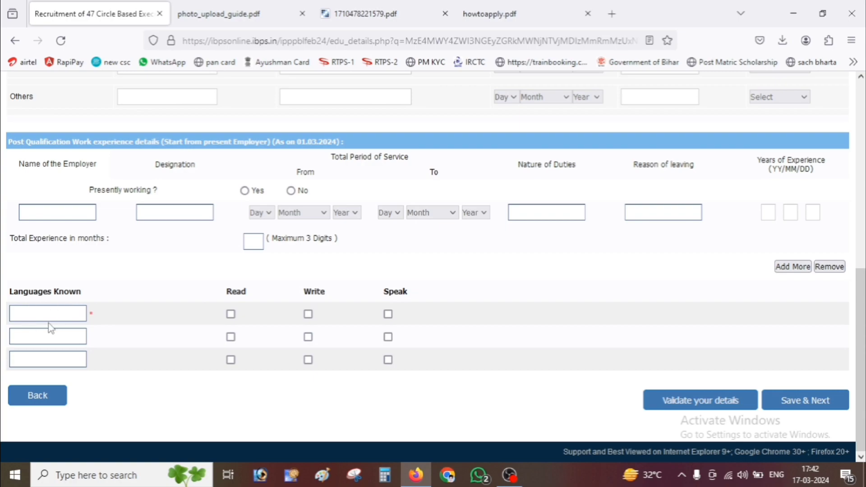
{"action": "left_click", "coordinate": [45, 309]}
{"action": "type", "text": "HISN"}
{"action": "key", "text": "BackSpace"}
{"action": "key", "text": "BackSpace"}
{"action": "key", "text": "BackSpace"}
{"action": "type", "text": "IND"}
{"action": "left_click", "coordinate": [231, 314]}
{"action": "left_click", "coordinate": [309, 314]}
{"action": "left_click", "coordinate": [388, 314]}
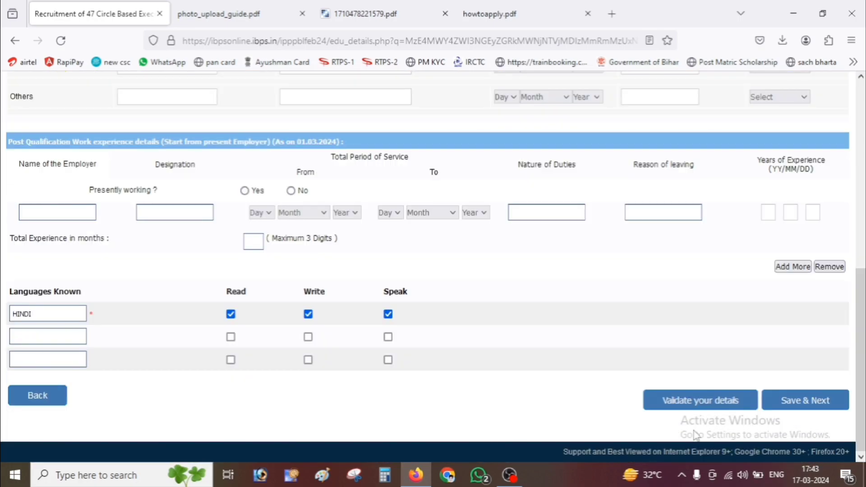
- Validate the details and dismiss the 'Verified Successfully' message
{"action": "left_click", "coordinate": [728, 403]}
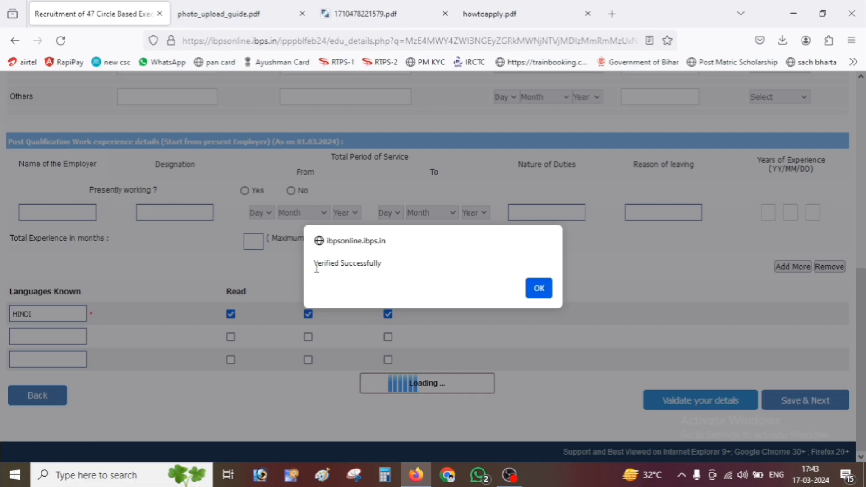
{"action": "left_click_drag", "start_coordinate": [314, 265], "coordinate": [392, 270]}
{"action": "left_click", "coordinate": [538, 288]}
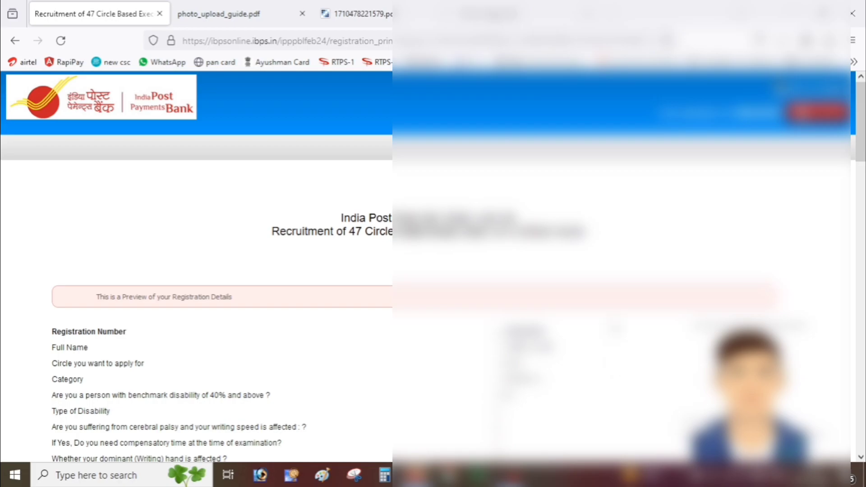
- Tick I Agree, complete the registration, and confirm both final-data prompts
{"action": "scroll", "coordinate": [433, 271], "scroll_direction": "down", "scroll_amount": 20}
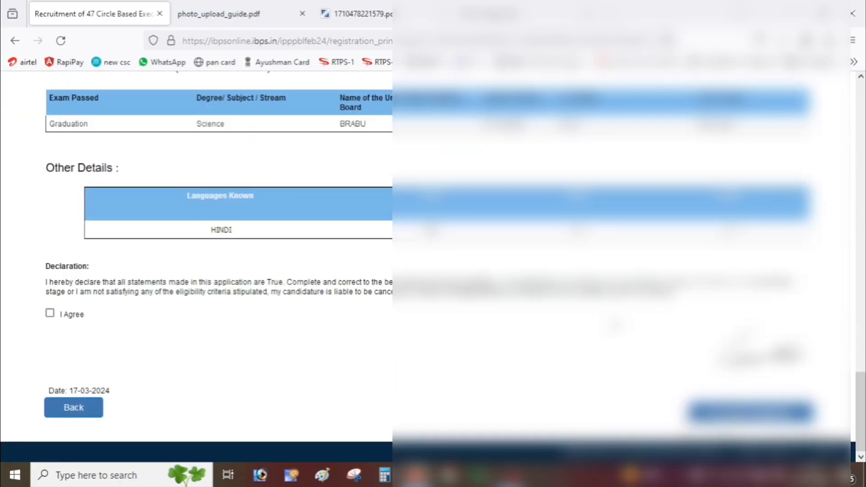
{"action": "left_click", "coordinate": [50, 314]}
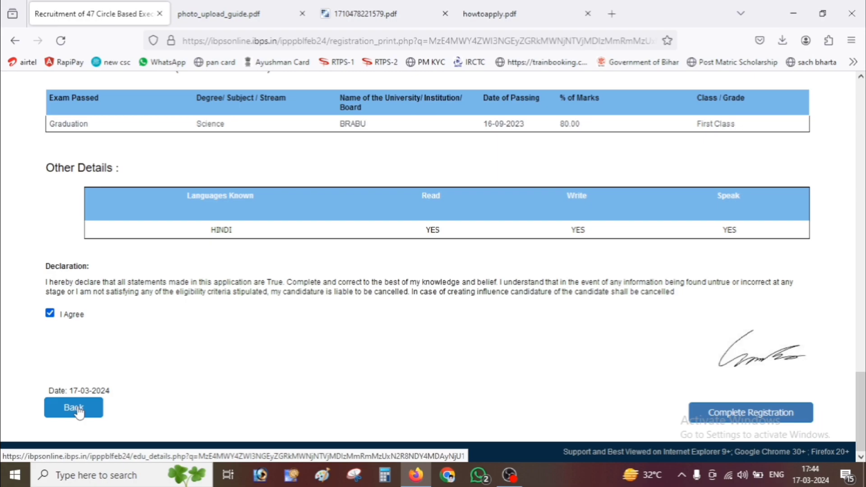
{"action": "left_click", "coordinate": [715, 413]}
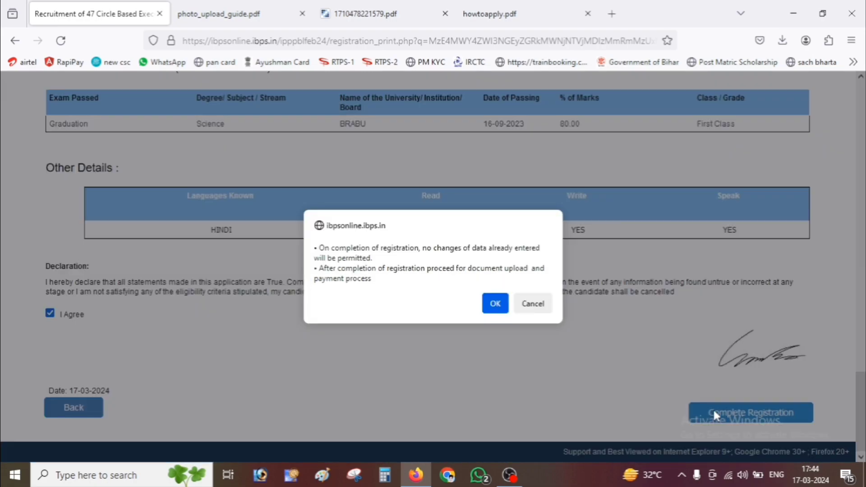
{"action": "left_click", "coordinate": [489, 311]}
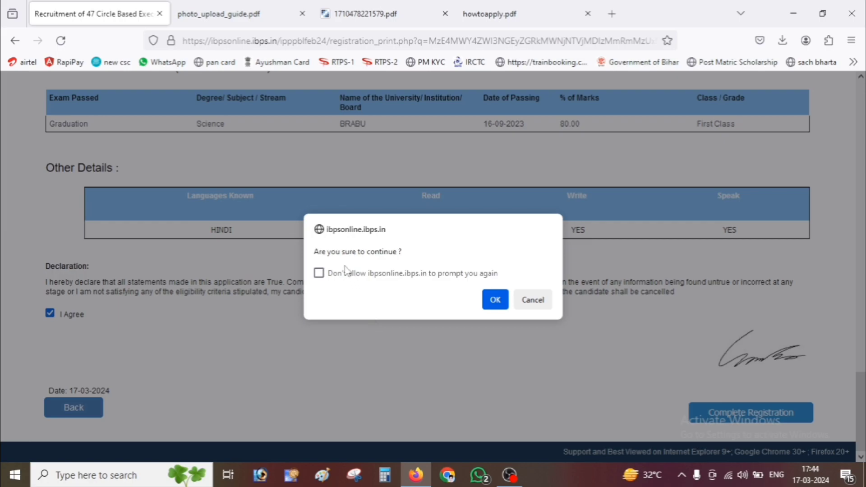
{"action": "left_click", "coordinate": [495, 300]}
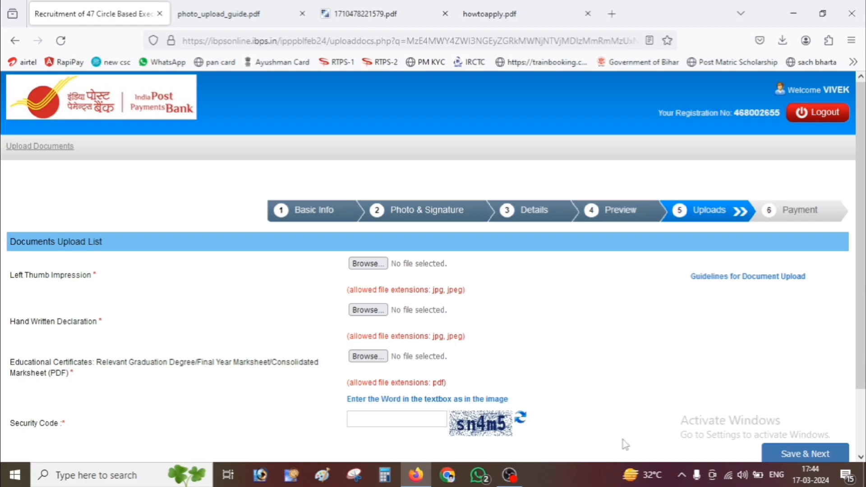
- Switch to the photo_upload_guide.pdf tab
{"action": "key", "text": "ctrl+Tab"}
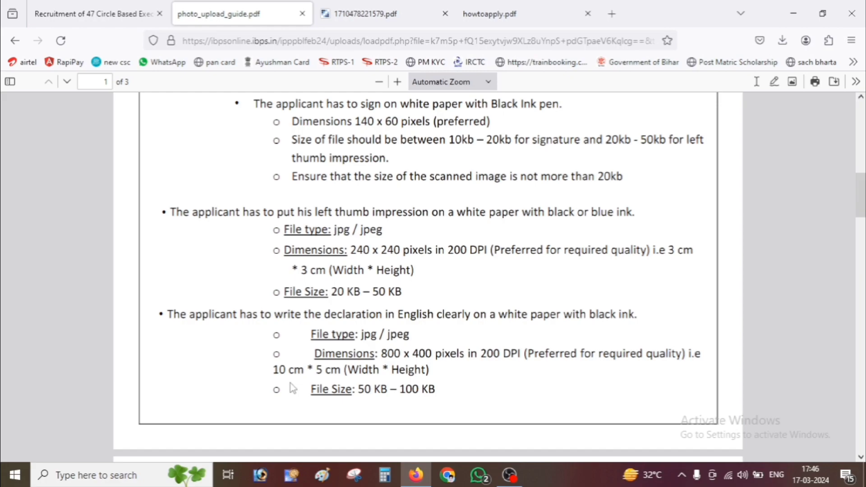
- Review the guide's PDF file type and size rules, then switch to howtoapply.pdf
{"action": "scroll", "coordinate": [292, 389], "scroll_direction": "down", "scroll_amount": 8}
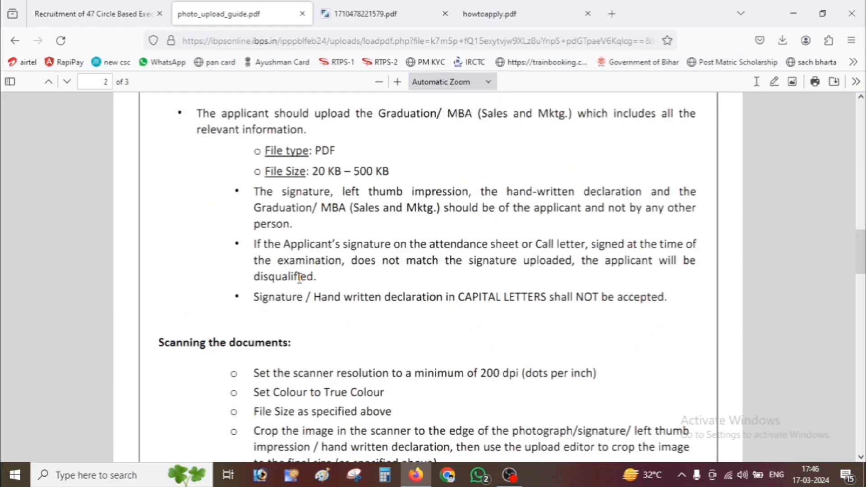
{"action": "left_click_drag", "start_coordinate": [314, 150], "coordinate": [414, 168]}
{"action": "left_click", "coordinate": [397, 167]}
{"action": "scroll", "coordinate": [514, 315], "scroll_direction": "down", "scroll_amount": 15}
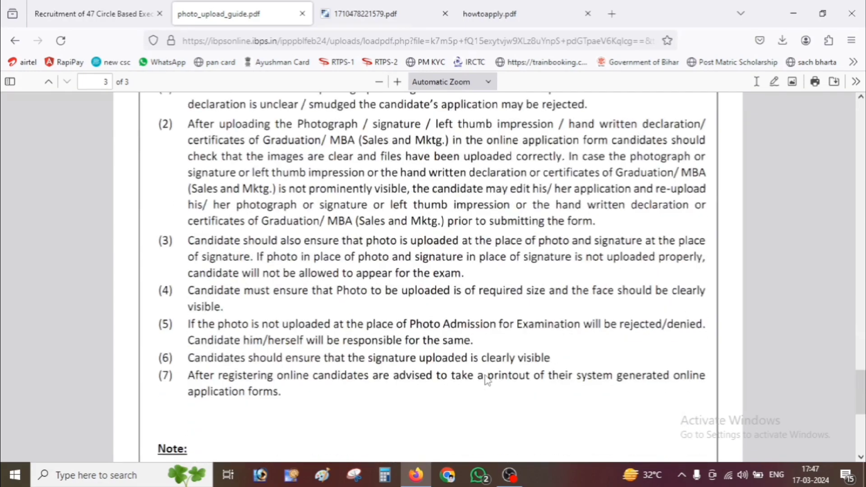
{"action": "scroll", "coordinate": [485, 380], "scroll_direction": "up", "scroll_amount": 5}
{"action": "scroll", "coordinate": [485, 379], "scroll_direction": "up", "scroll_amount": 15}
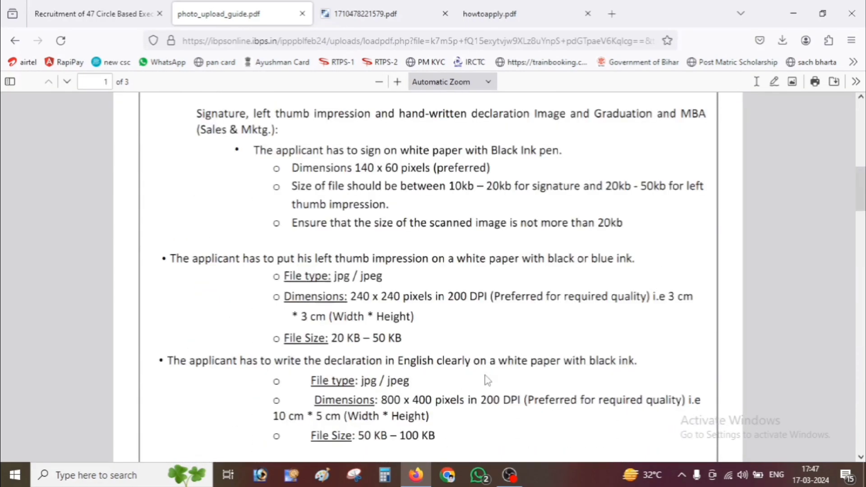
{"action": "scroll", "coordinate": [485, 380], "scroll_direction": "up", "scroll_amount": 4}
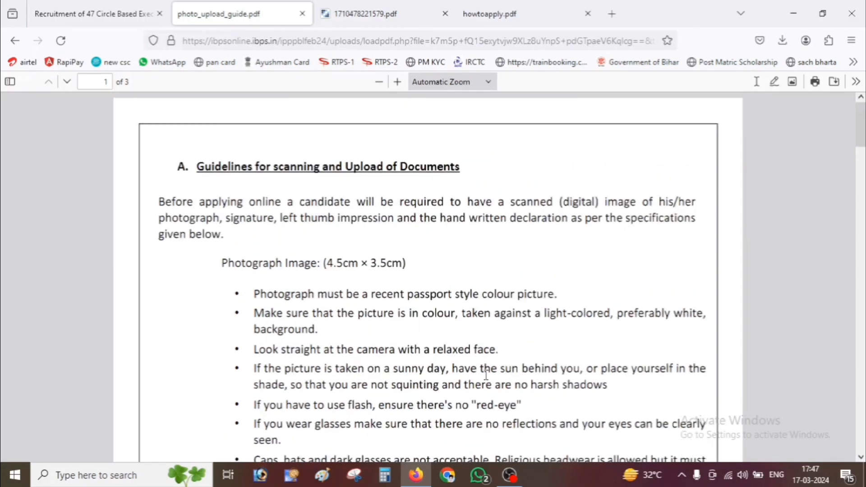
{"action": "left_click", "coordinate": [490, 14]}
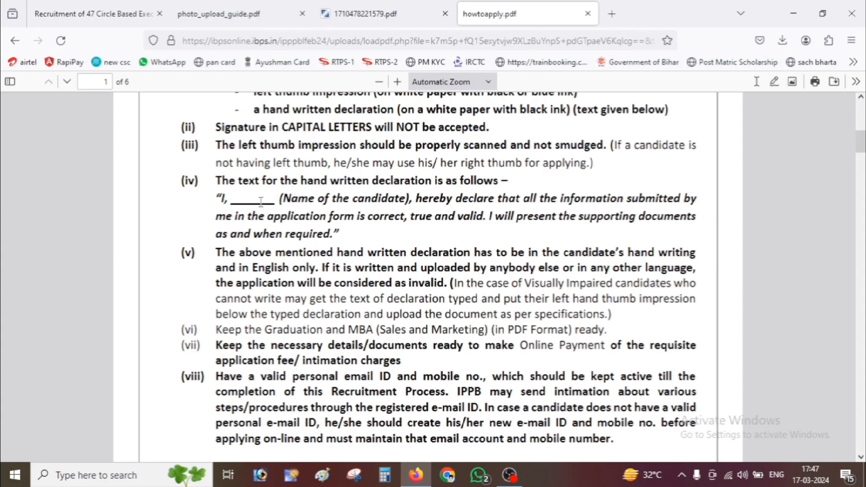
- Highlight the '(Name of the candidate' declaration wording in howtoapply.pdf, then go back to the document upload page
{"action": "left_click_drag", "start_coordinate": [281, 198], "coordinate": [408, 199]}
{"action": "left_click", "coordinate": [400, 195]}
{"action": "left_click", "coordinate": [113, 11]}
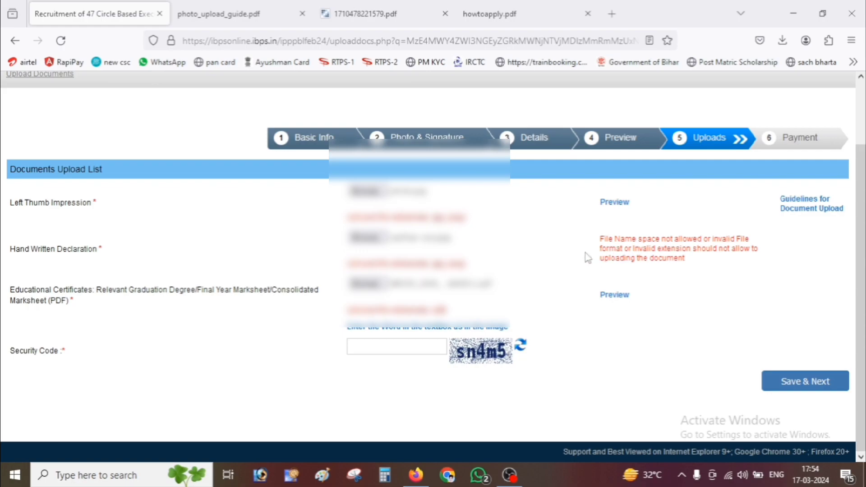
- Save the uploaded documents with Save & Next, confirm them as final, and reach the ₹750.00 payment step
{"action": "scroll", "coordinate": [251, 331], "scroll_direction": "up", "scroll_amount": 3}
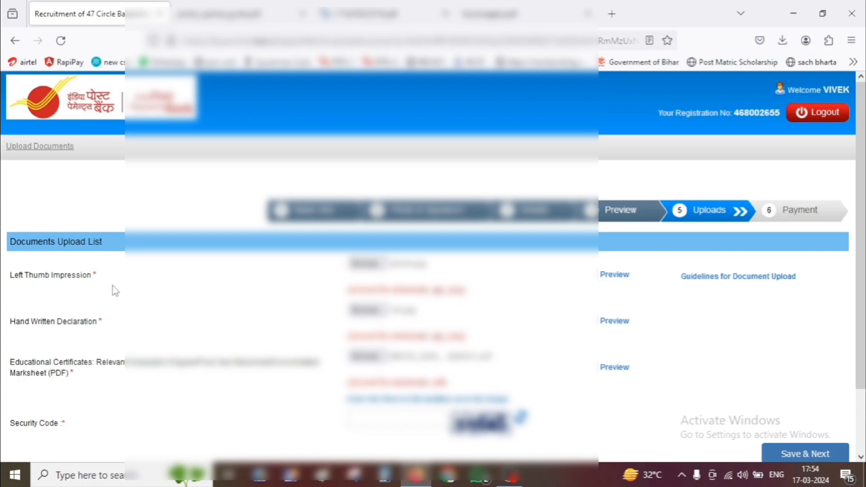
{"action": "scroll", "coordinate": [181, 345], "scroll_direction": "down", "scroll_amount": 3}
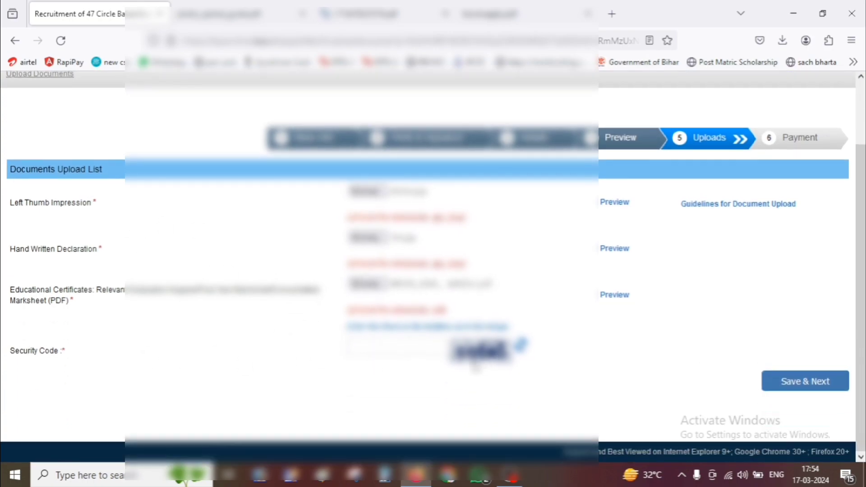
{"action": "left_click", "coordinate": [825, 384]}
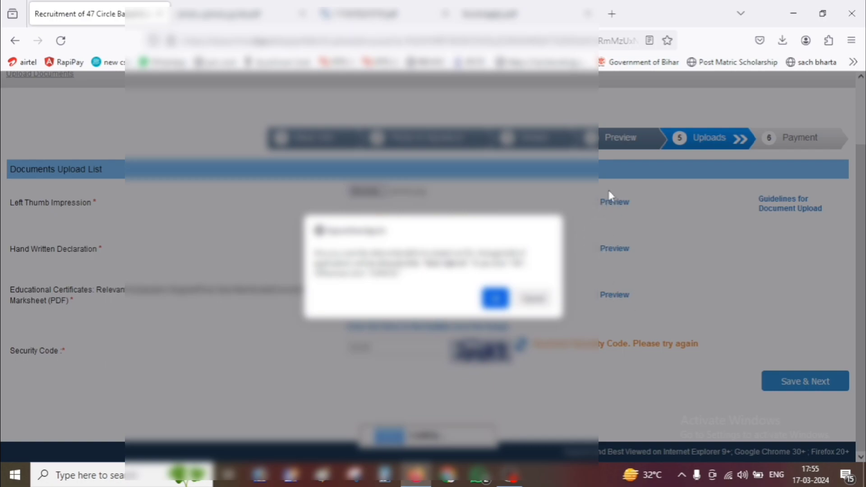
{"action": "left_click", "coordinate": [495, 296]}
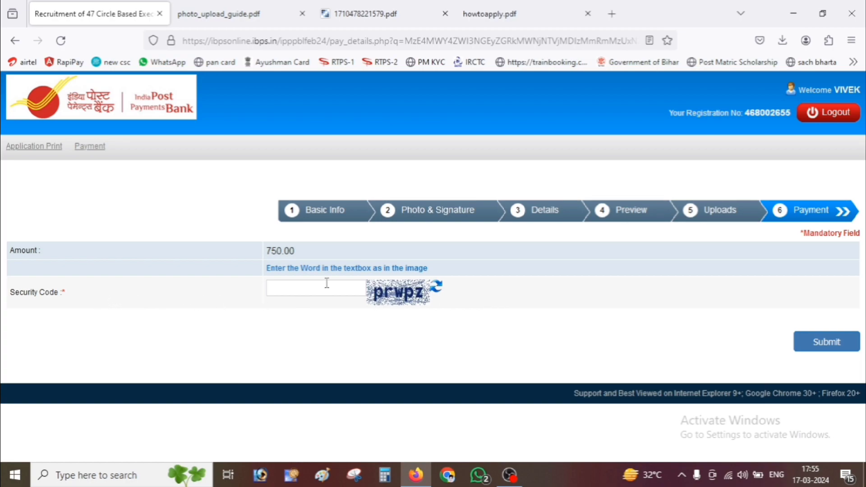
- Enter the captcha security code and submit the payment step, confirming to reach BillDesk for ₹750.00
{"action": "left_click", "coordinate": [302, 290]}
{"action": "type", "text": "prwpz"}
{"action": "left_click", "coordinate": [821, 342]}
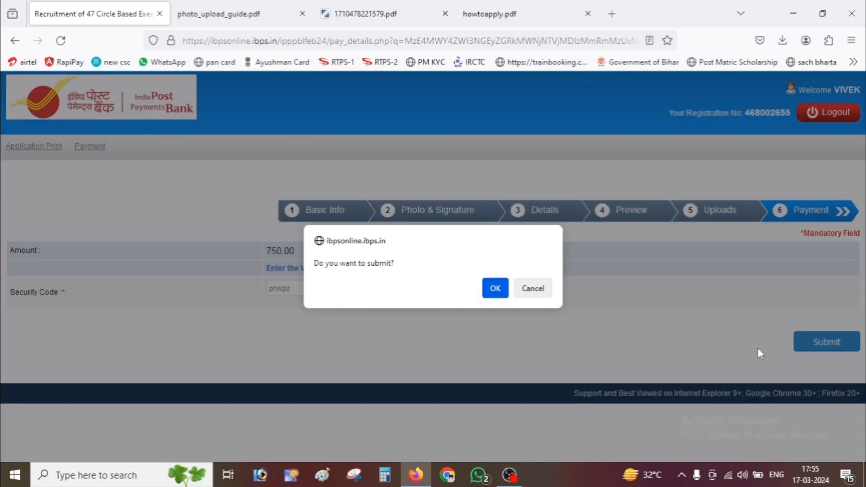
{"action": "left_click", "coordinate": [492, 293]}
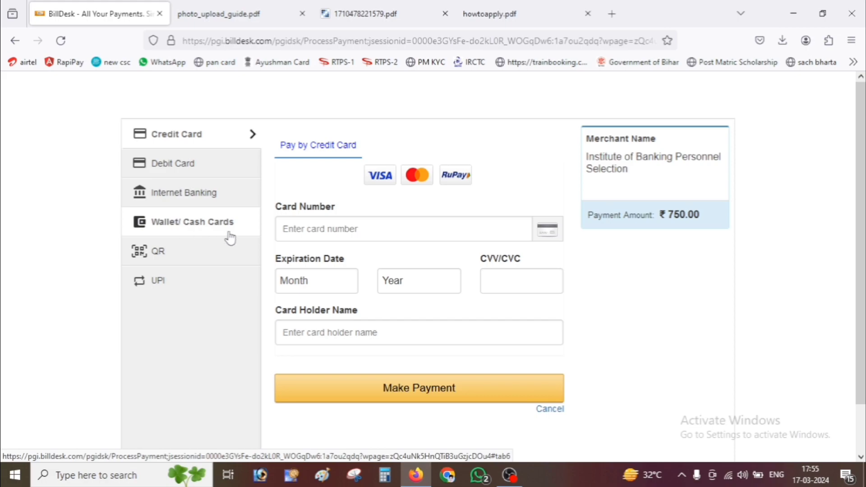
- Pay by QR (BHIM UPI) and accept the zero convenience fee, Rs. 750.00 total
{"action": "left_click", "coordinate": [163, 267]}
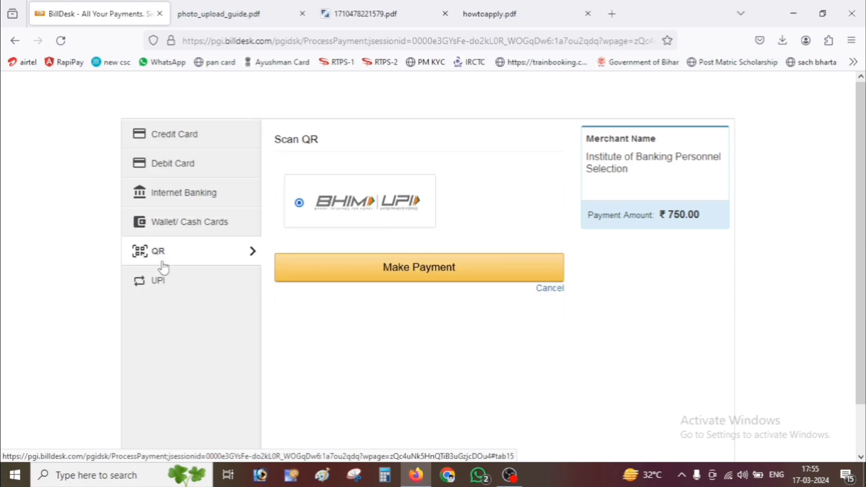
{"action": "left_click", "coordinate": [403, 274]}
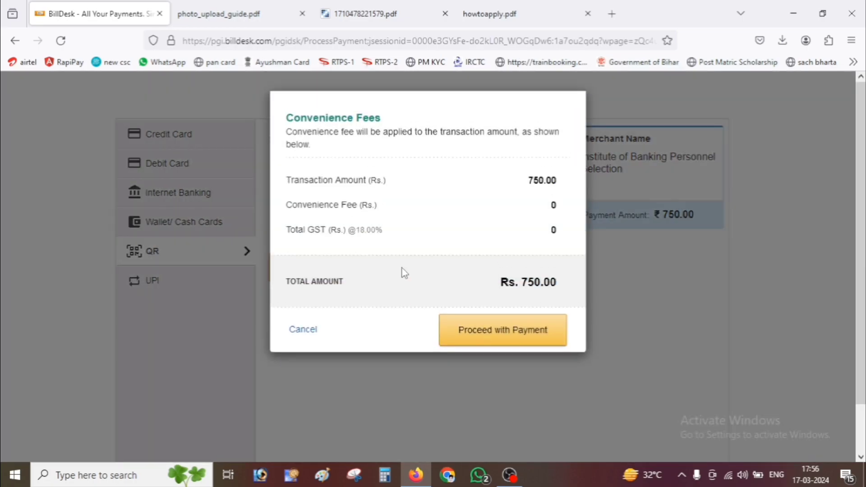
{"action": "left_click", "coordinate": [537, 335]}
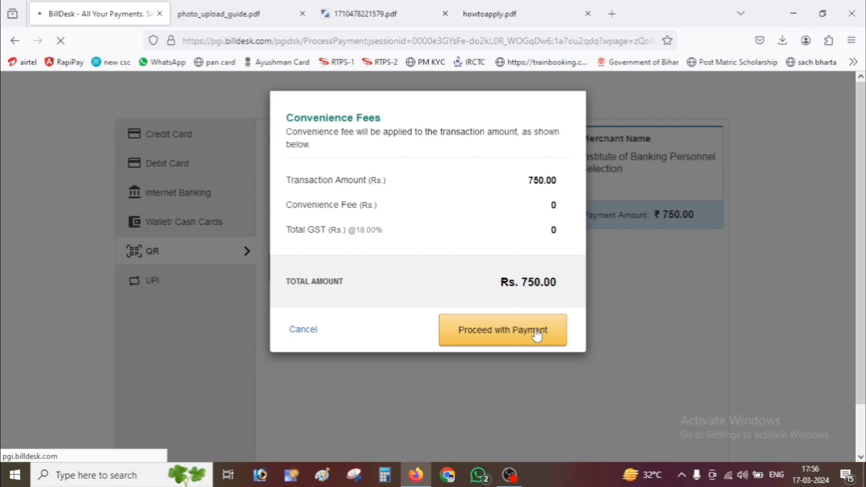